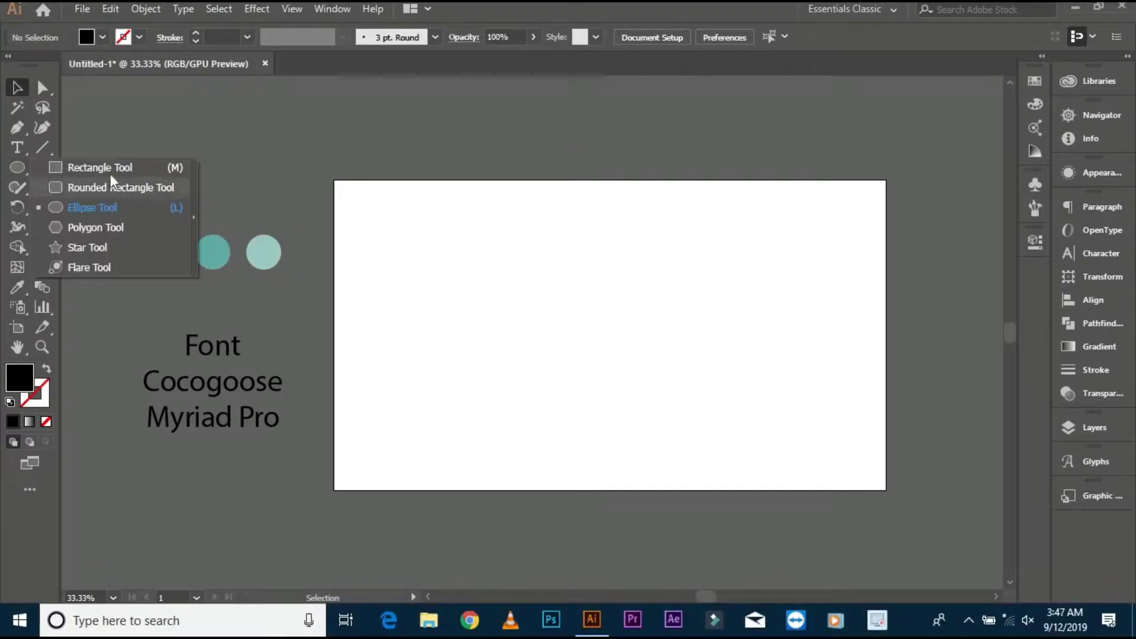
- Choose the Rectangle tool from the shape tools flyout
left_click_drag(11, 169, 110, 166)
- Draw a rectangle with no fill and a 10 pt black stroke
key("ctrl+0")
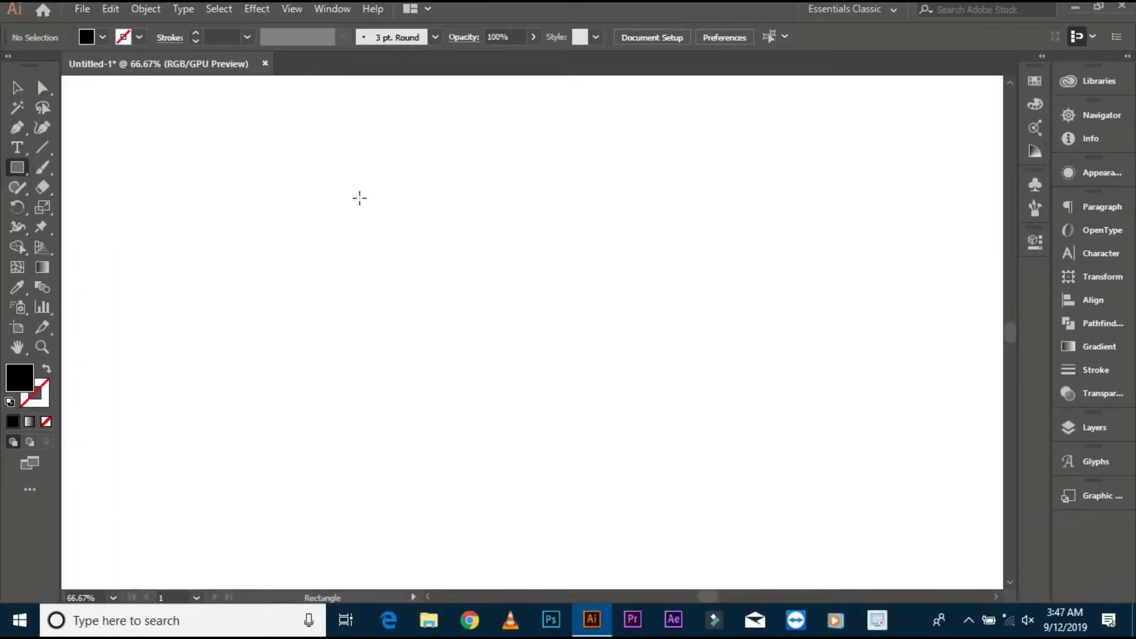
left_click_drag(374, 265, 700, 455)
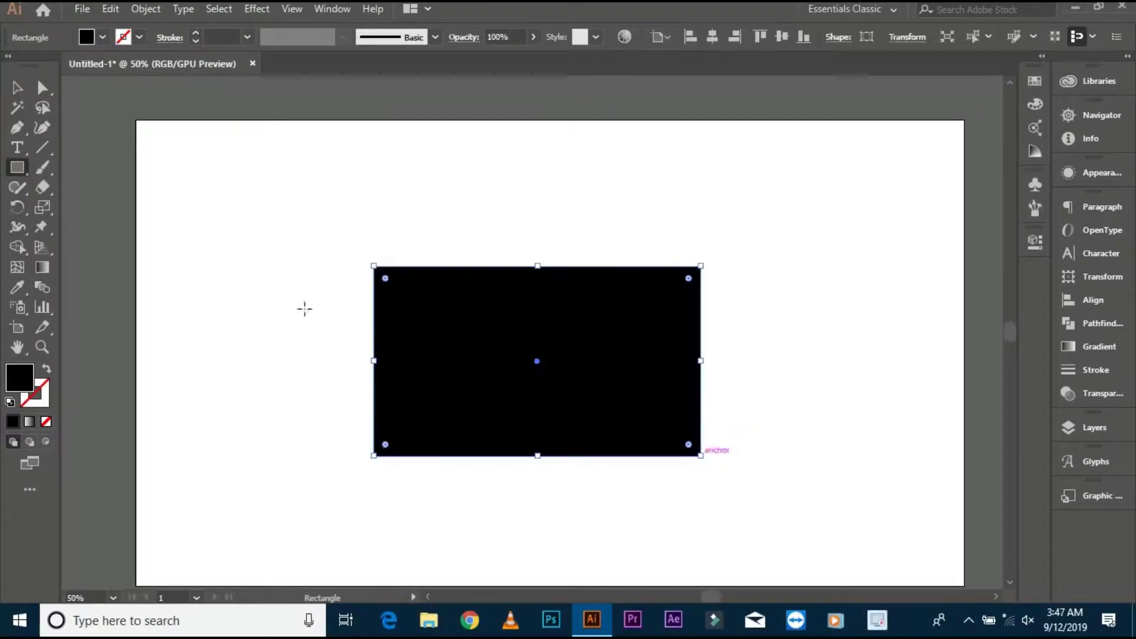
left_click(46, 369)
left_click(17, 87)
left_click_drag(230, 195, 397, 320)
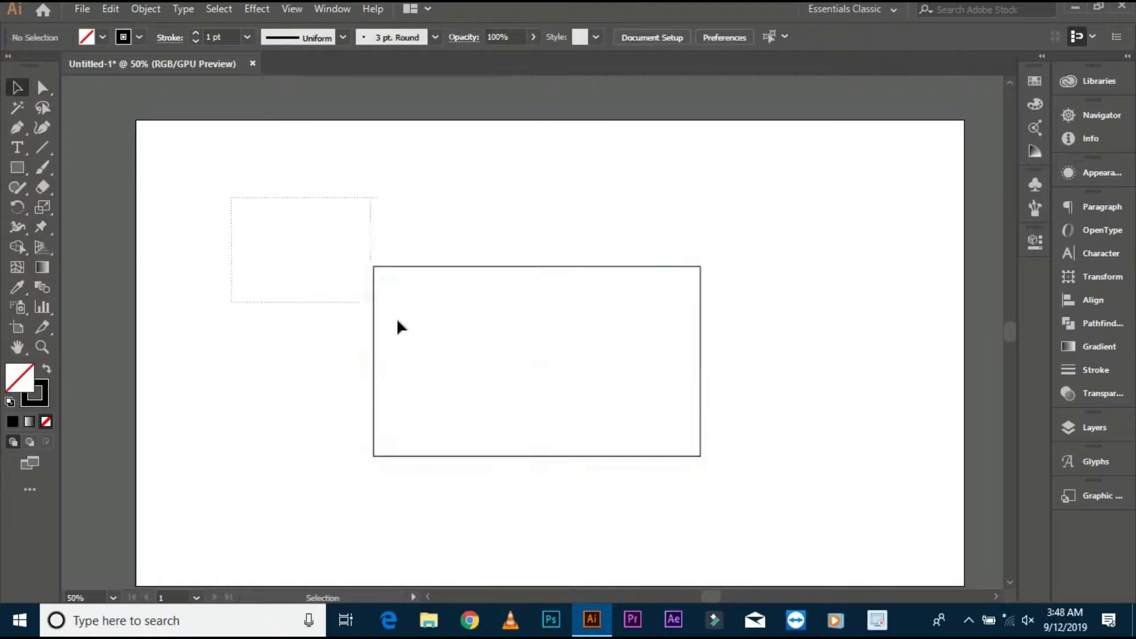
left_click(218, 37)
type("10")
key("Return")
left_click(247, 177)
- Draw an outlined circle and enlarge it over the rectangle's upper-left corner
left_click_drag(284, 237, 278, 201)
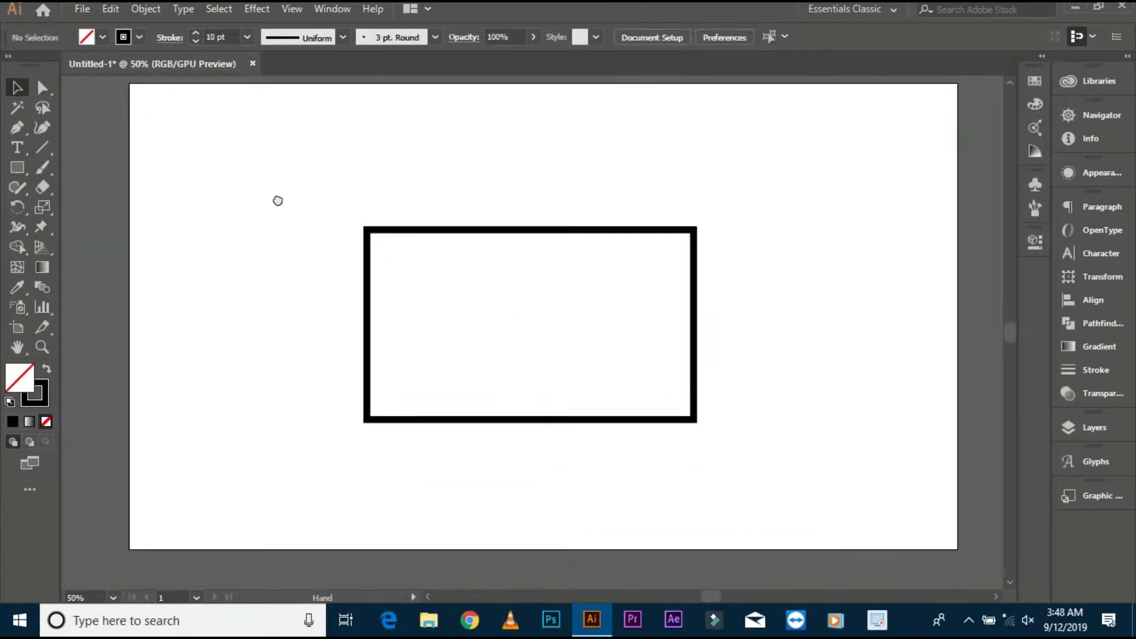
left_click_drag(16, 171, 59, 206)
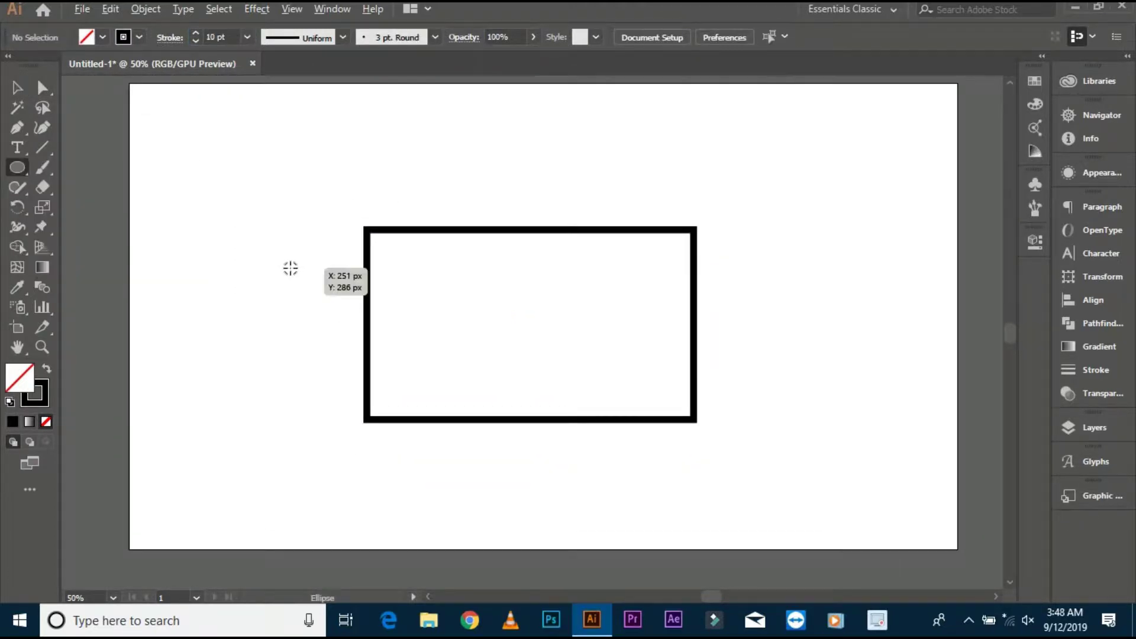
left_click_drag(198, 211, 310, 323)
key("v")
left_click_drag(251, 270, 421, 278)
left_click_drag(481, 340, 499, 352)
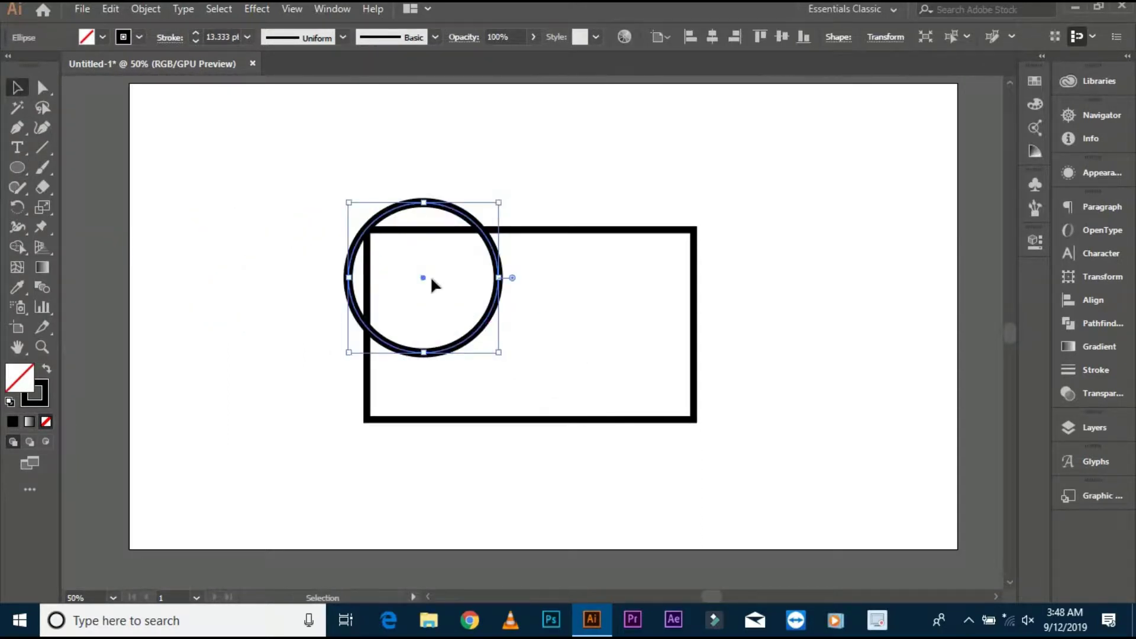
left_click_drag(431, 279, 451, 280)
- Shrink the circle slightly and shift it toward the rectangle's left edge
left_click(410, 300)
scroll(414, 292, "up", 2)
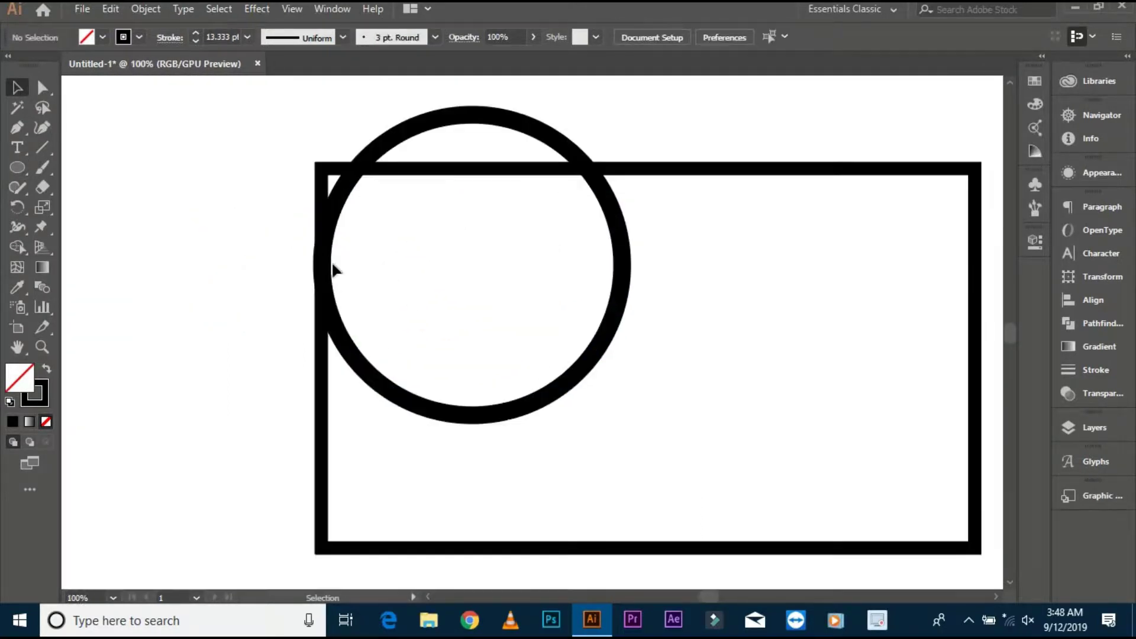
left_click(326, 265)
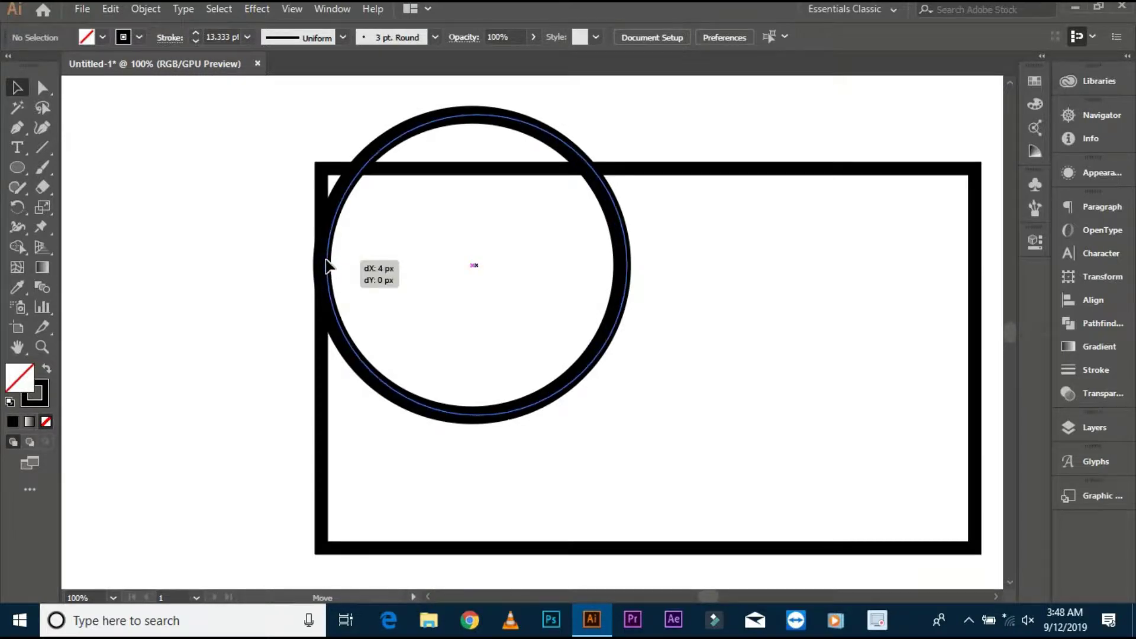
left_click_drag(626, 412, 616, 408)
left_click(677, 404)
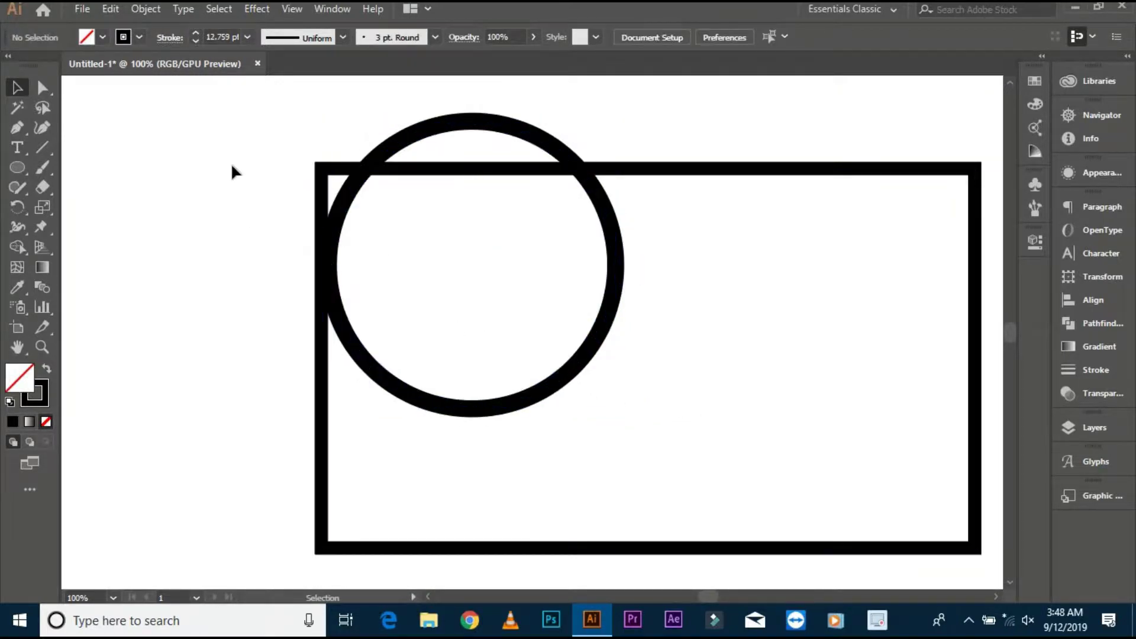
mouse_move(233, 172)
left_mouse_down()
mouse_move(357, 261)
mouse_move(328, 249)
left_mouse_up()
left_click(354, 278)
scroll(354, 278, "up", 1)
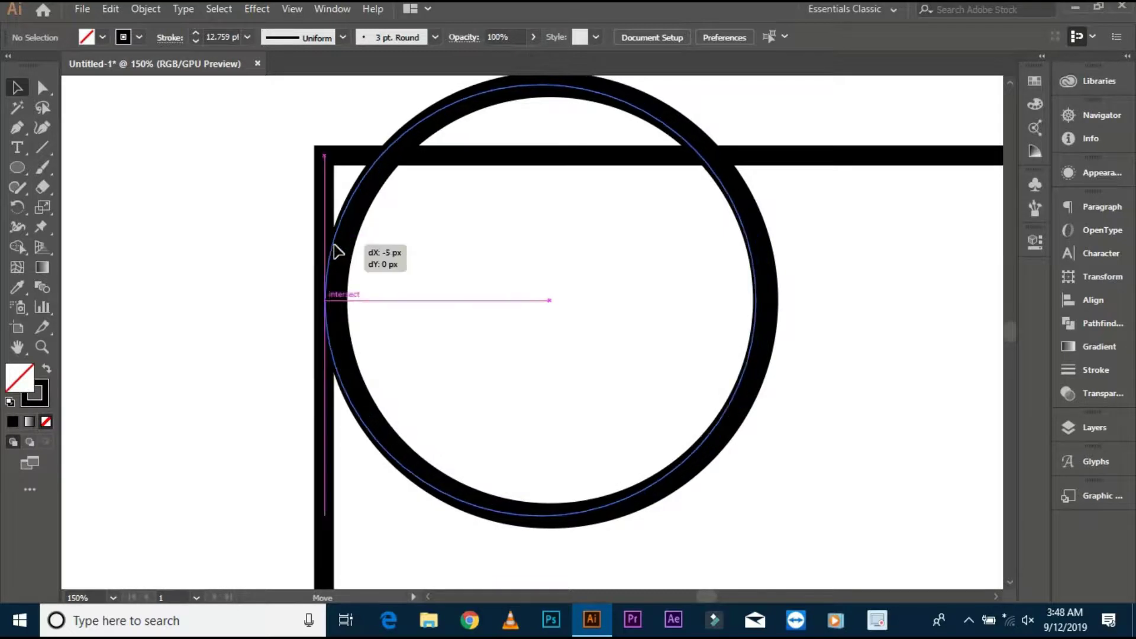
left_click(388, 272)
scroll(284, 261, "up", 1)
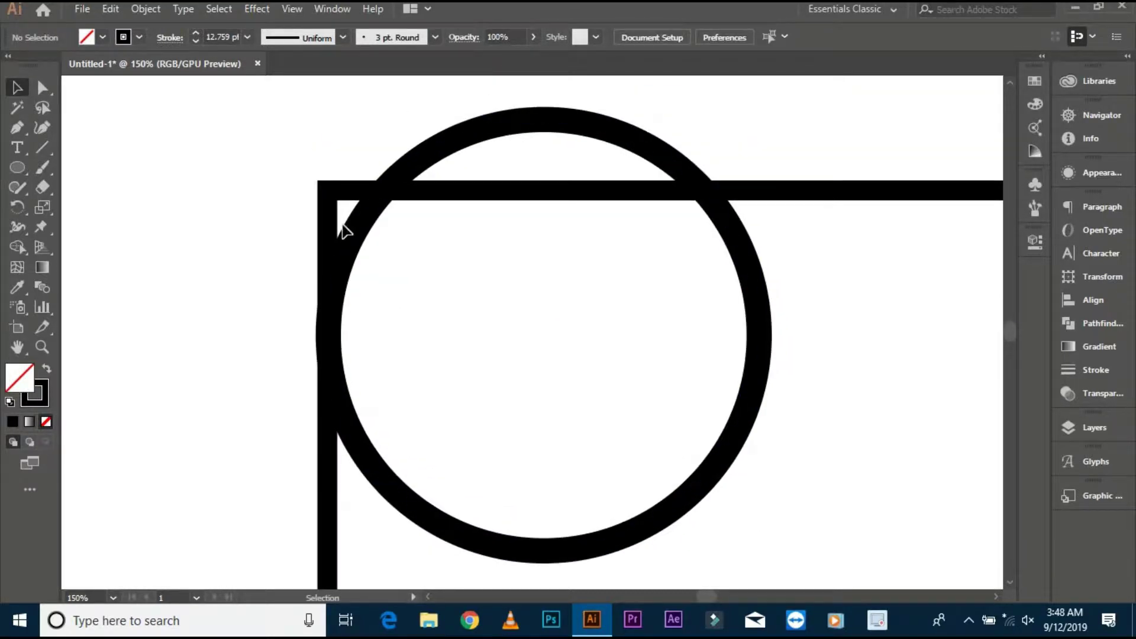
- In Outline view, enable Snap to Pixel and align the circle's left edge with the rectangle
key("ctrl+y")
scroll(340, 343, "up", 5)
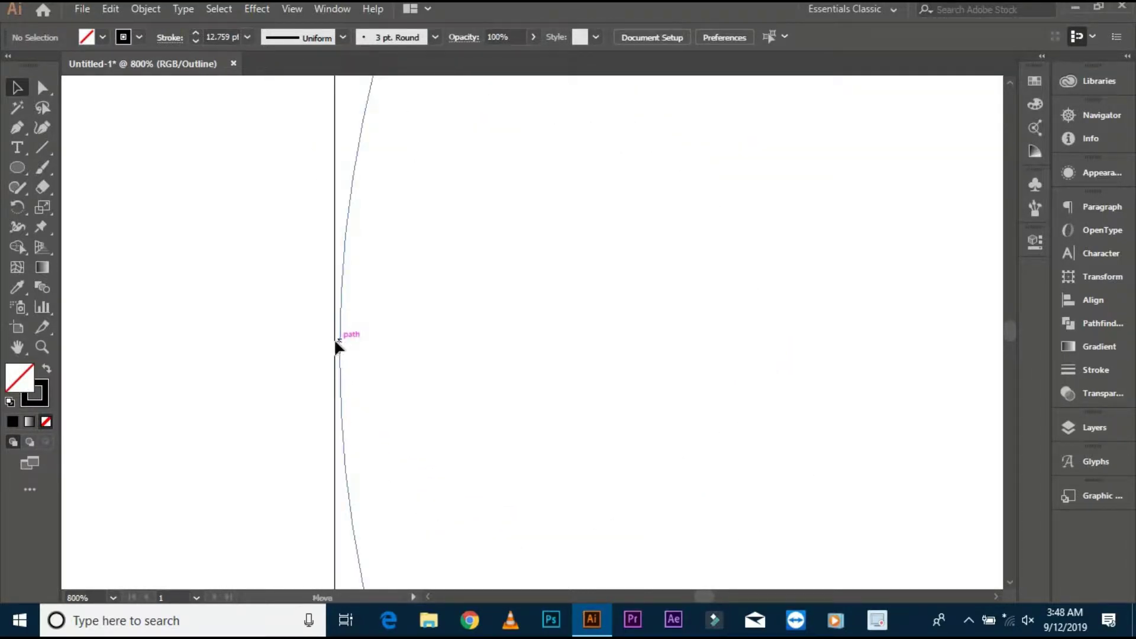
left_click_drag(329, 337, 340, 337)
left_click(291, 8)
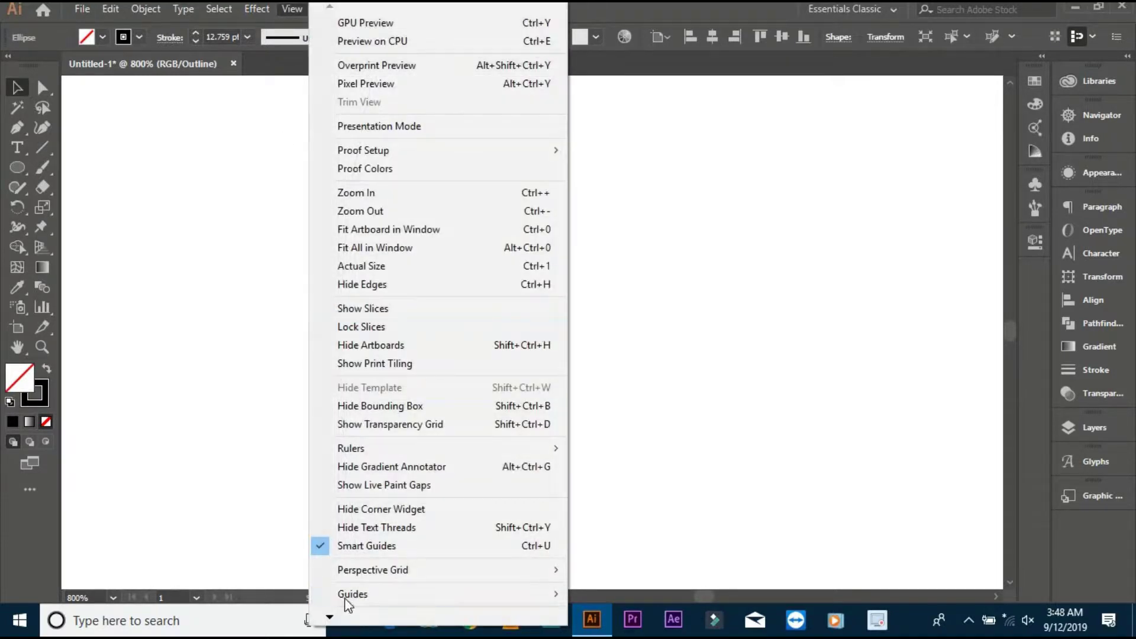
left_click(318, 571)
left_click_drag(338, 377, 337, 387)
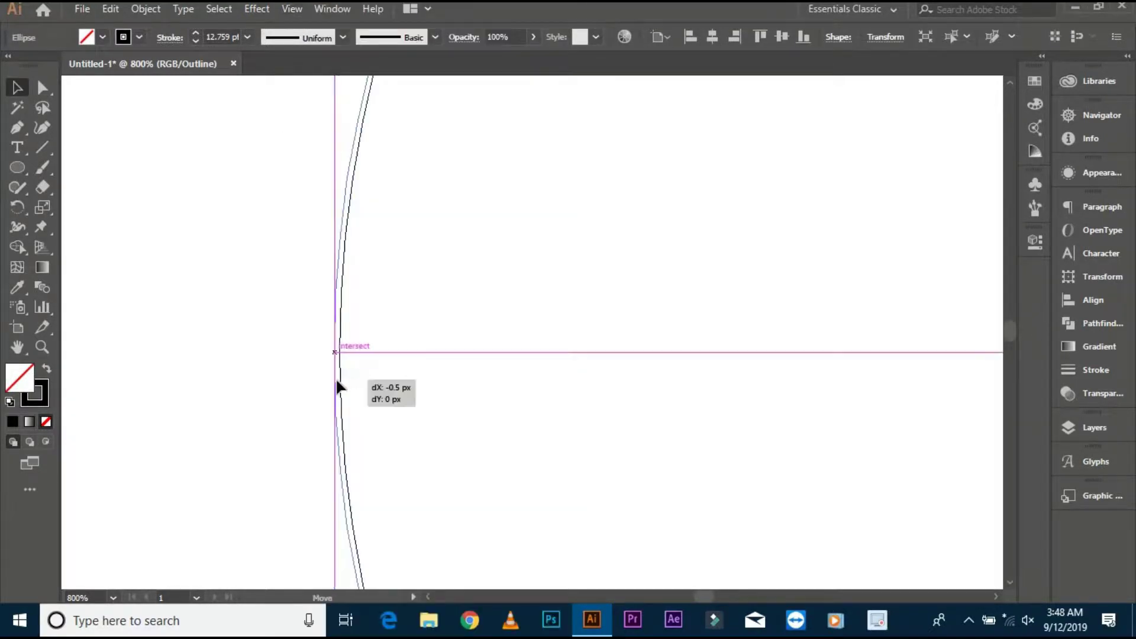
left_click(282, 375)
scroll(283, 375, "down", 5)
key("ctrl+y")
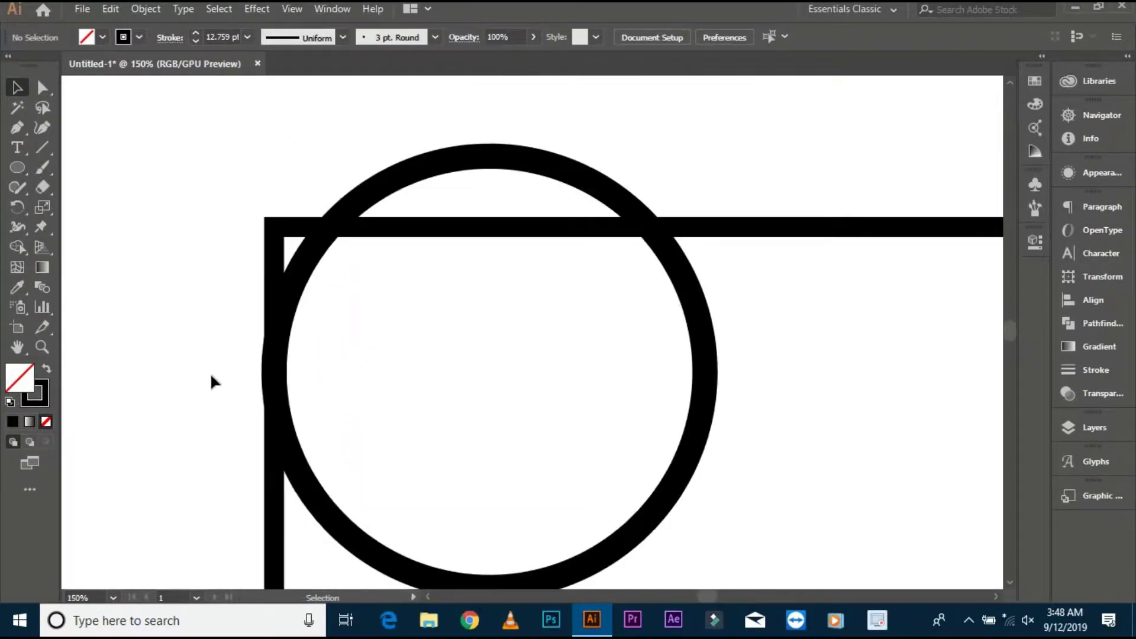
scroll(238, 345, "down", 1)
- Merge circle and rectangle with Shape Builder, removing the rectangle lines inside the circle
left_click_drag(207, 152, 471, 382)
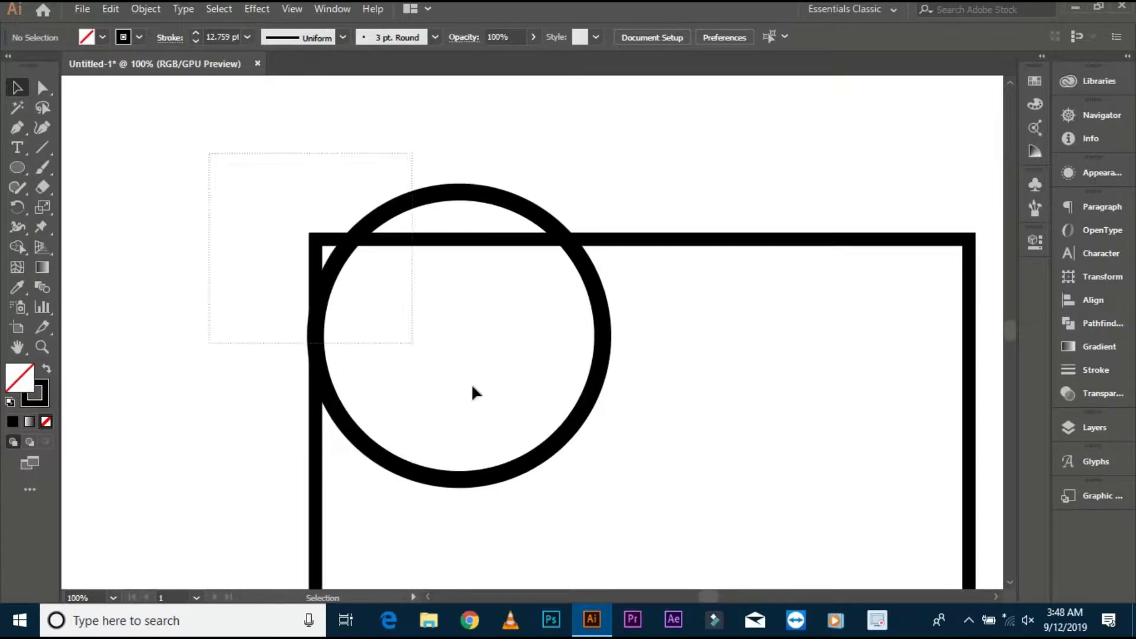
left_click(18, 247)
left_click_drag(239, 303, 217, 298)
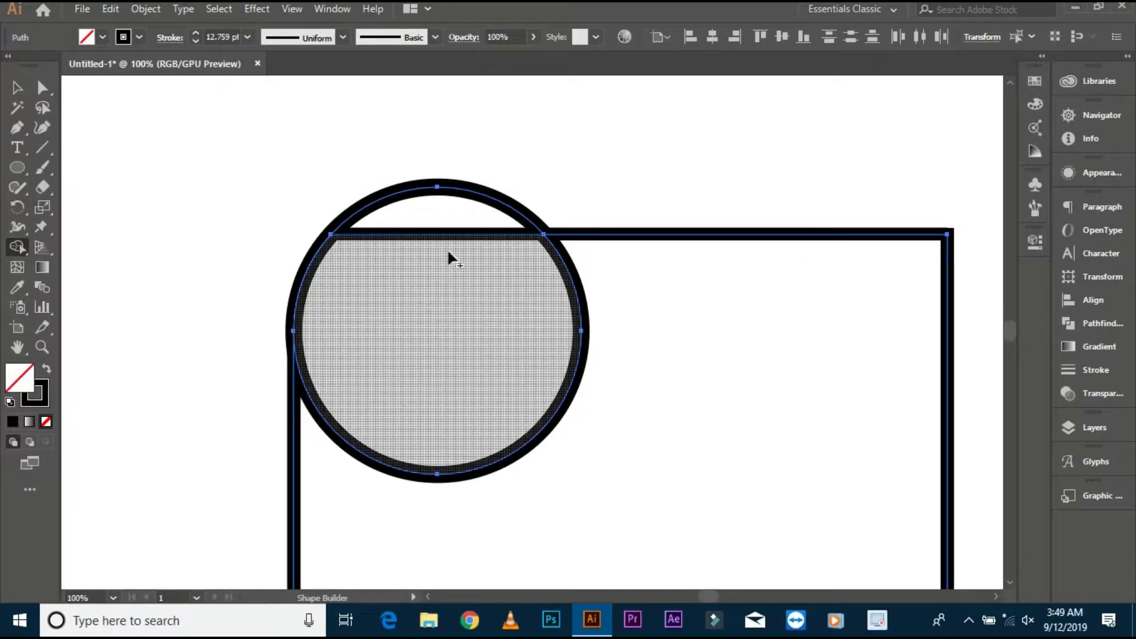
left_click_drag(451, 255, 414, 245)
left_click(17, 88)
left_click(172, 236)
- Fill the merged body solid black with no outline
key("ctrl+minus")
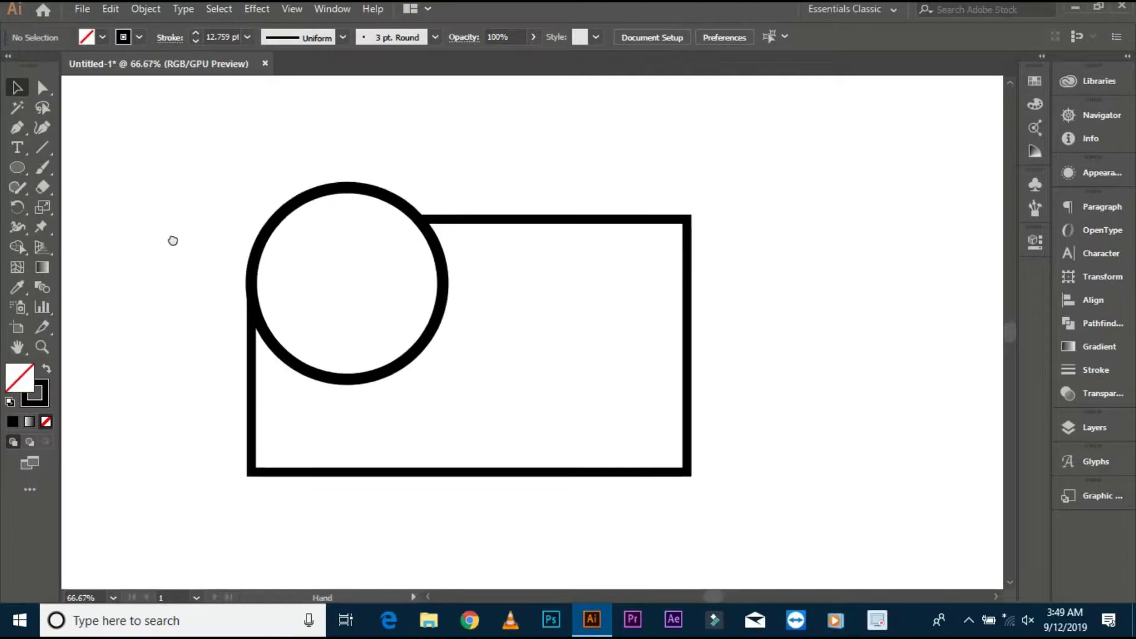
left_click(566, 229)
left_click_drag(549, 175, 592, 165)
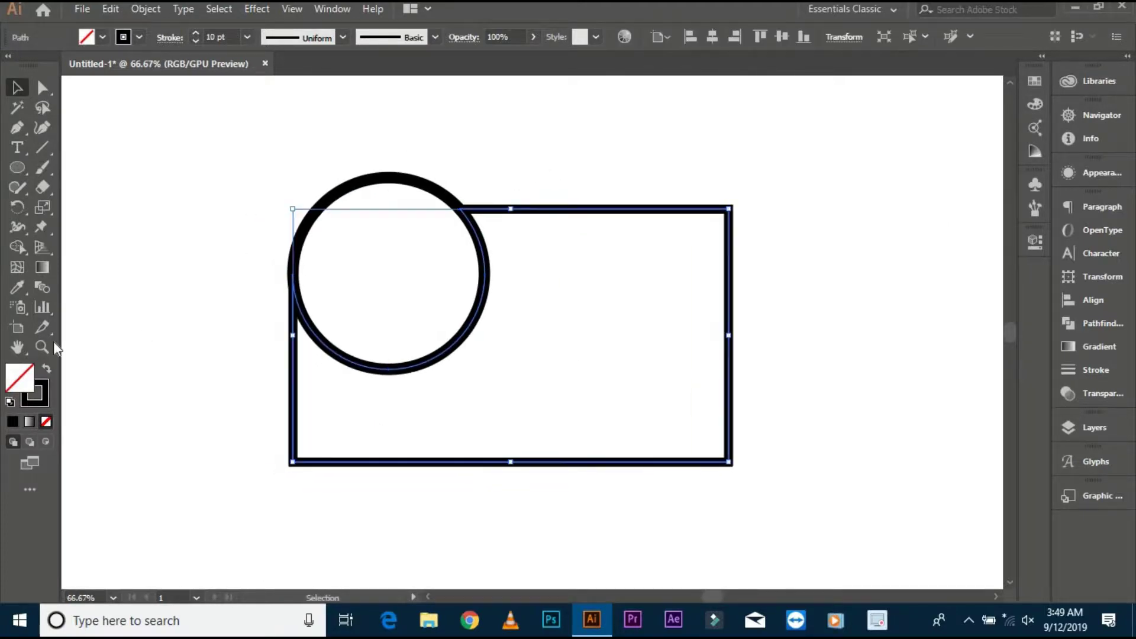
left_click(46, 372)
left_click(273, 219)
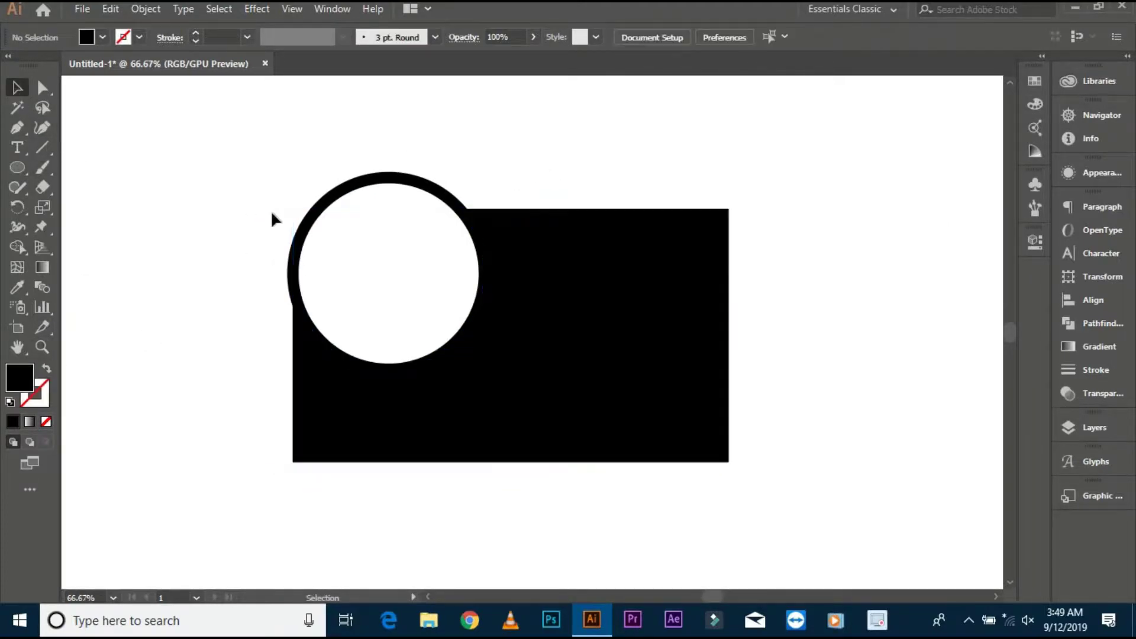
- Resize the circle so an even white ring surrounds it
left_click(306, 242)
mouse_move(487, 367)
left_mouse_down()
mouse_move(474, 358)
mouse_move(486, 368)
left_mouse_up()
left_click(464, 144)
left_click(467, 338)
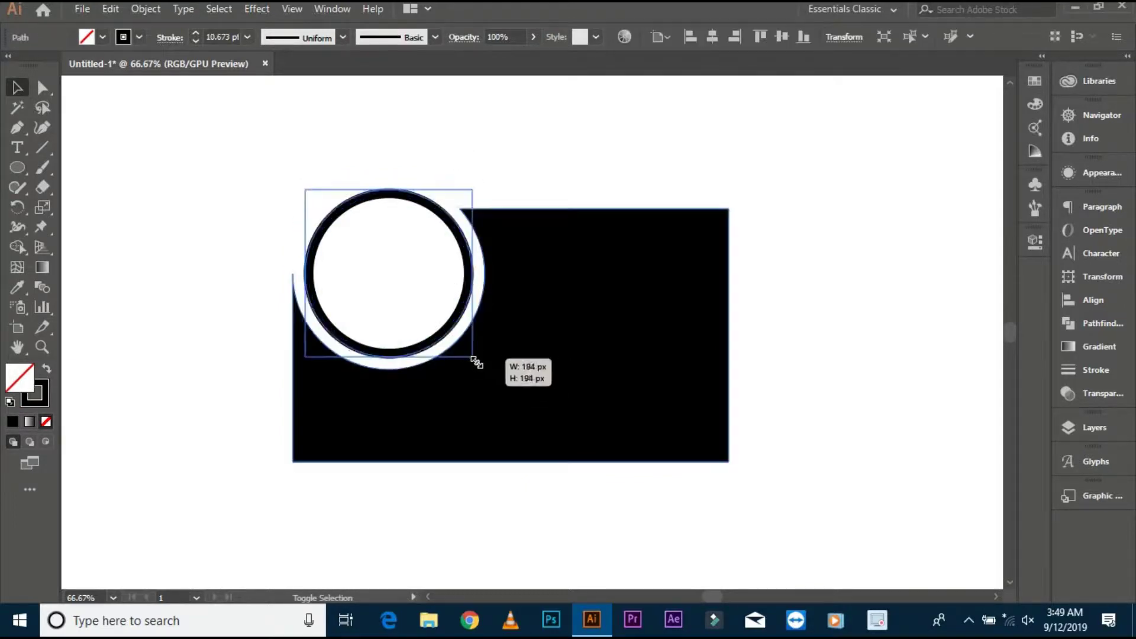
left_click(421, 152)
left_click_drag(450, 280, 459, 294)
left_click(465, 343)
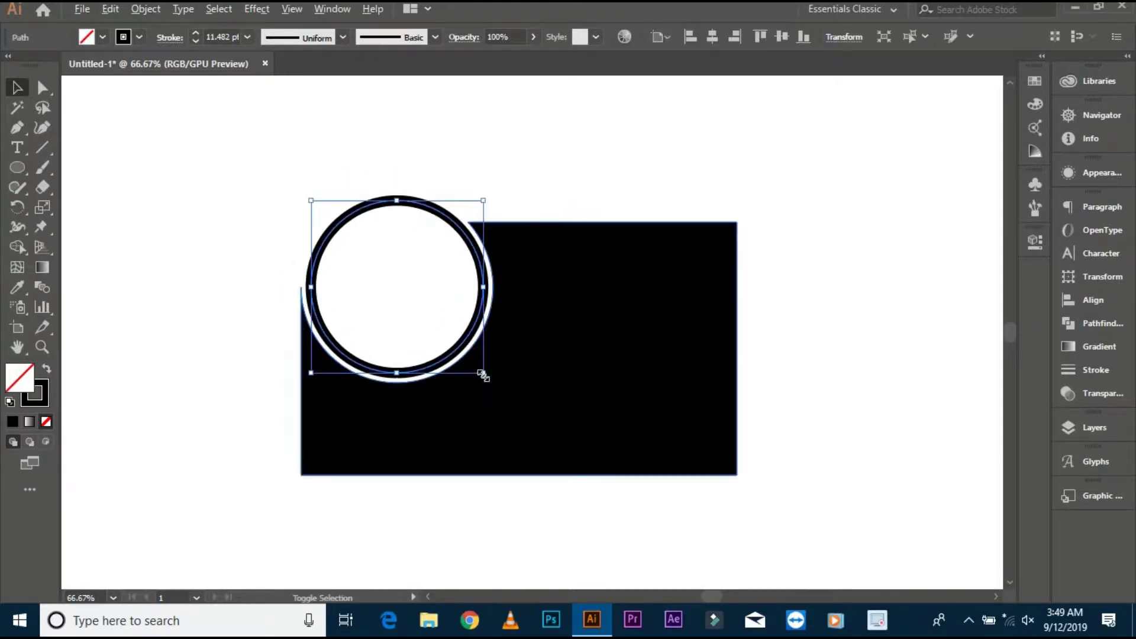
left_click_drag(482, 375, 473, 367)
left_click(474, 160)
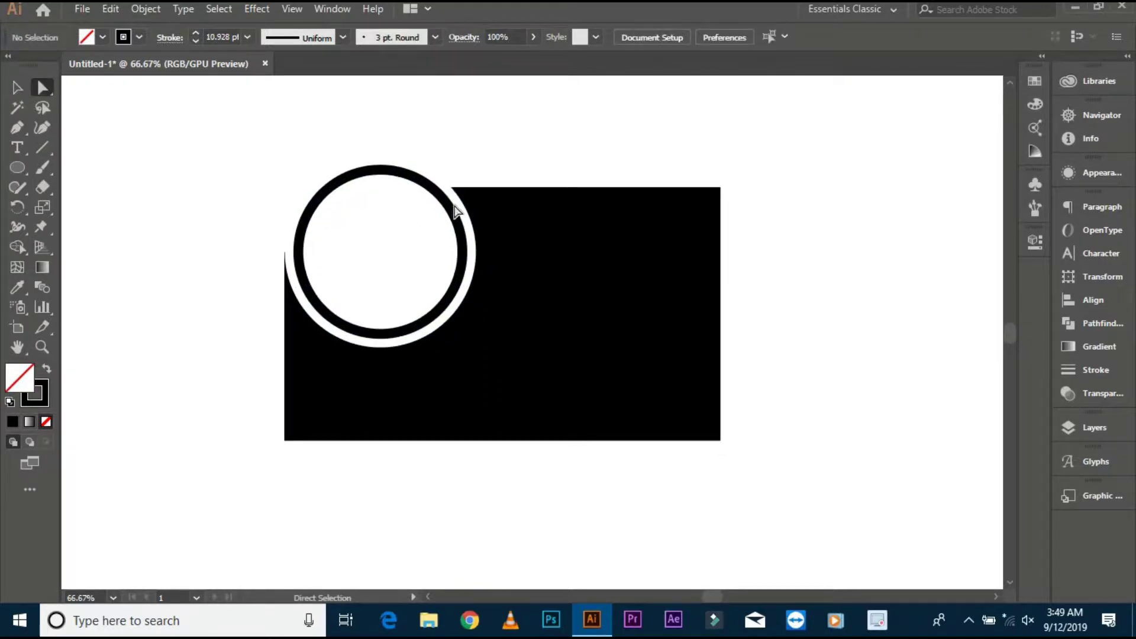
- Round the camera body's bottom corners with Live Corners
mouse_move(248, 459)
left_mouse_down()
mouse_move(713, 437)
mouse_move(680, 402)
left_mouse_up()
left_click(766, 400)
scroll(765, 401, "up", 3)
scroll(743, 413, "right", 1)
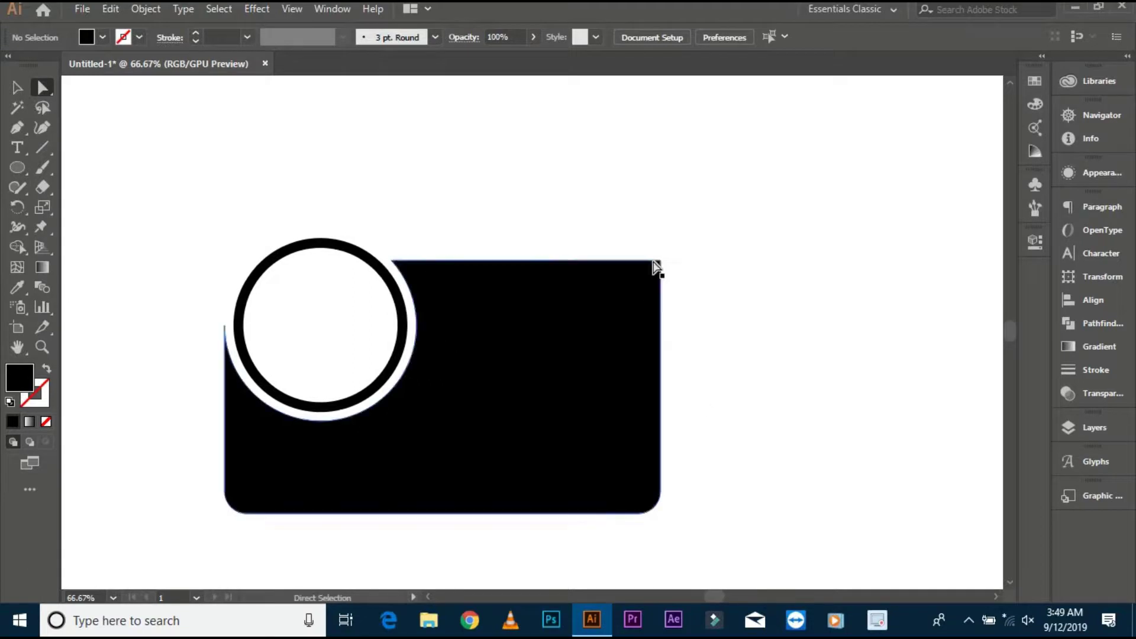
- Undo the partial rounding and round all body corners to about 31.61 px
left_click(663, 269)
key("ctrl+z")
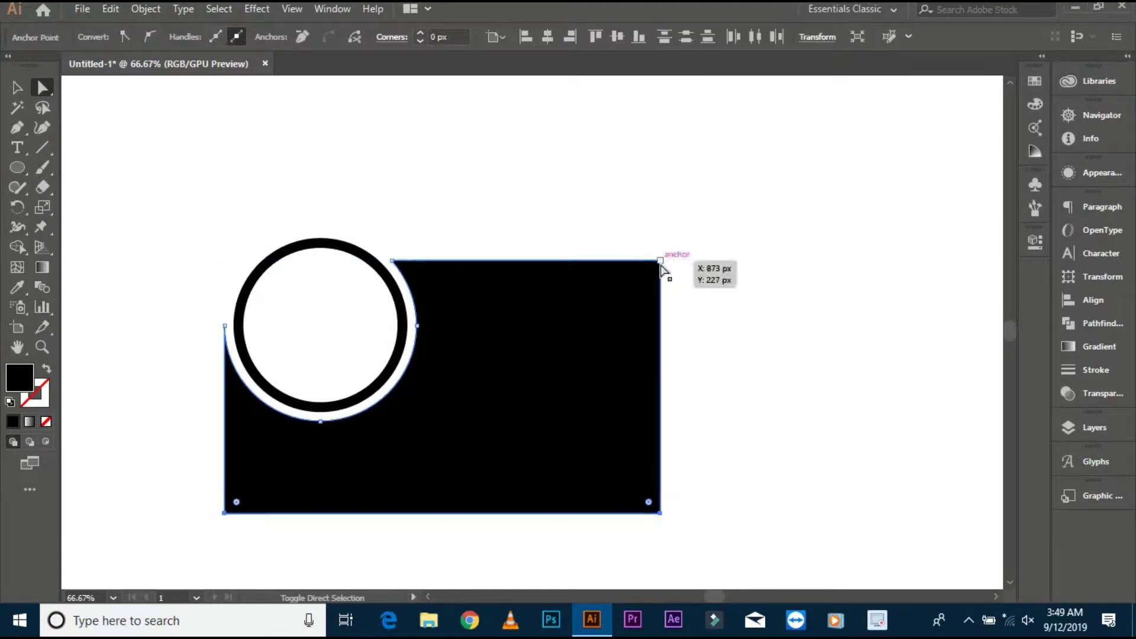
left_click_drag(649, 272, 636, 294)
left_click(716, 355)
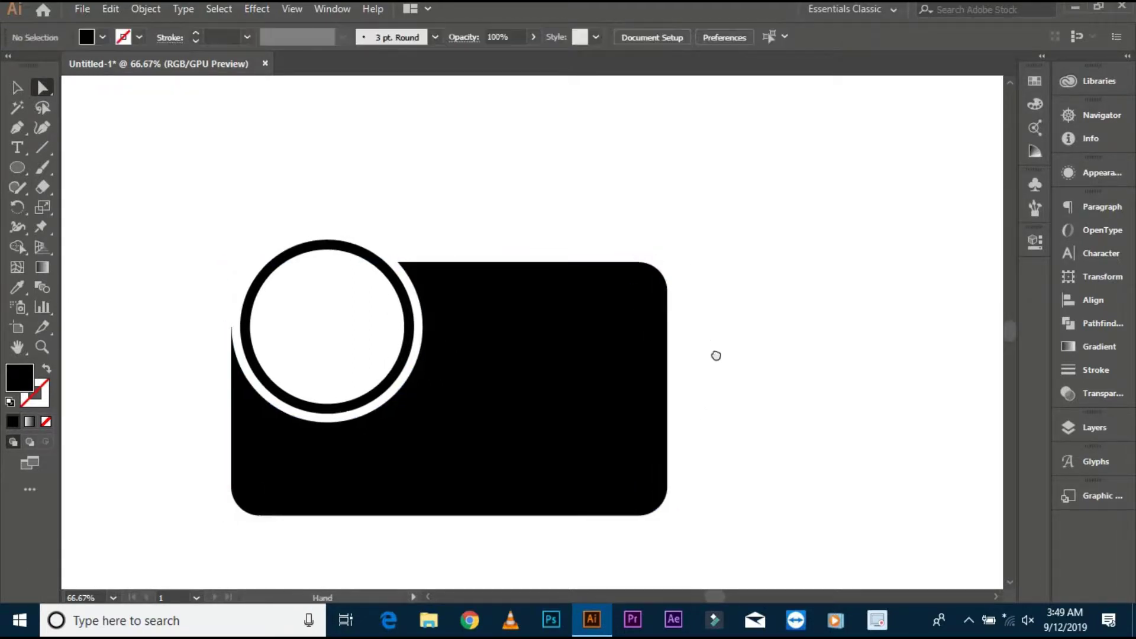
left_click_drag(17, 168, 59, 169)
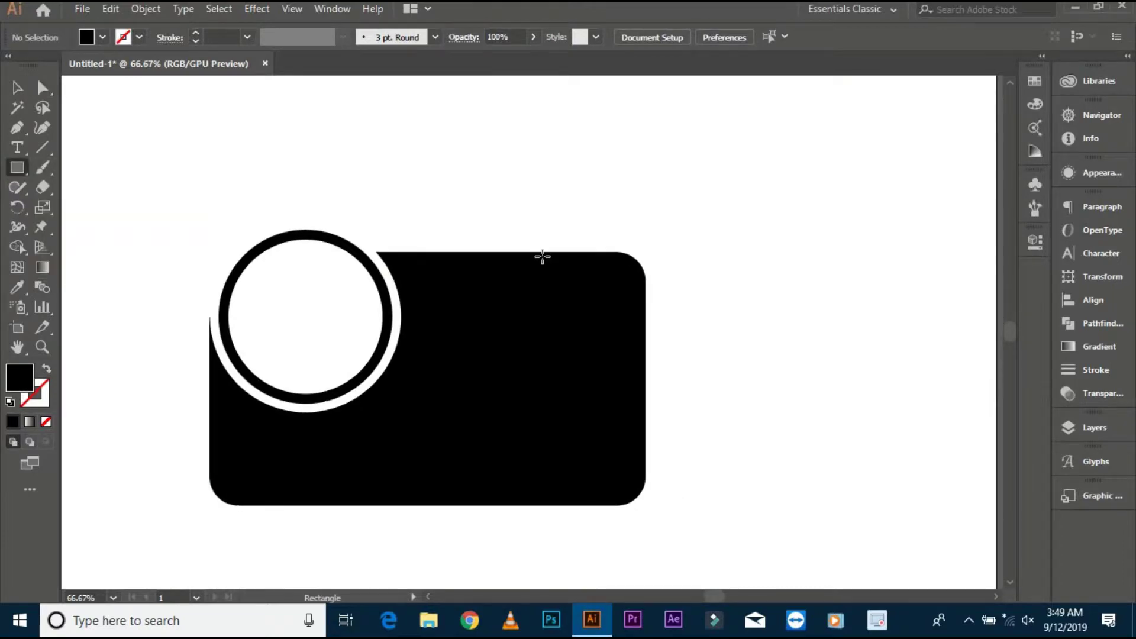
- Draw a rectangle over the body's top-right corner and trim its outside part with Shape Builder
left_click_drag(543, 252, 677, 291)
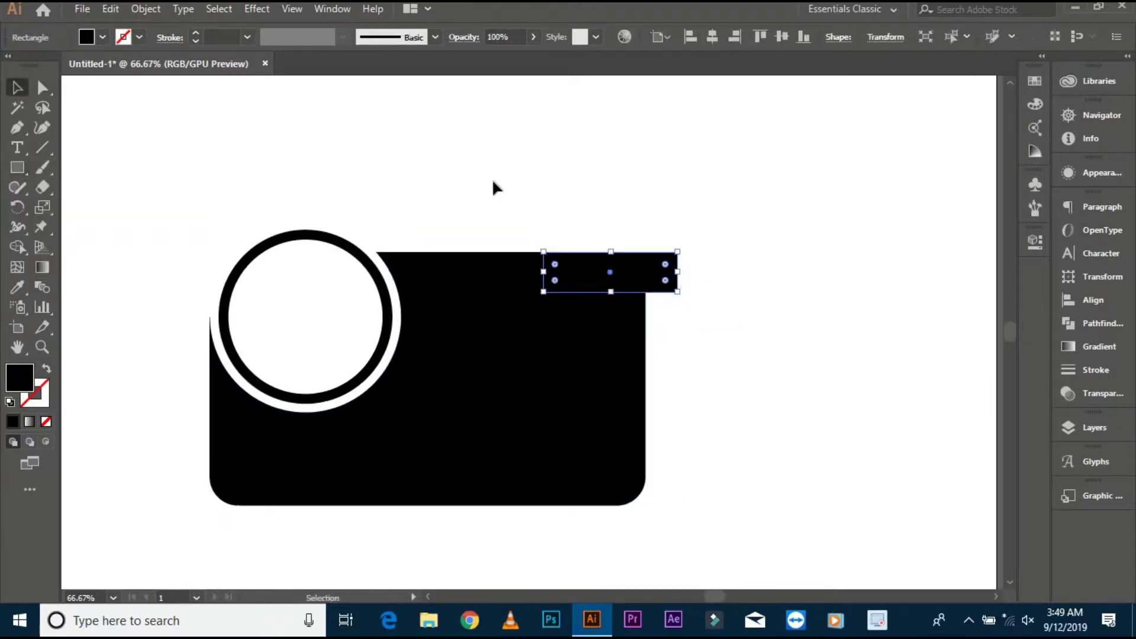
left_click(414, 266, "shift")
left_click(17, 247)
left_click(661, 268, "alt")
scroll(607, 272, "up", 1)
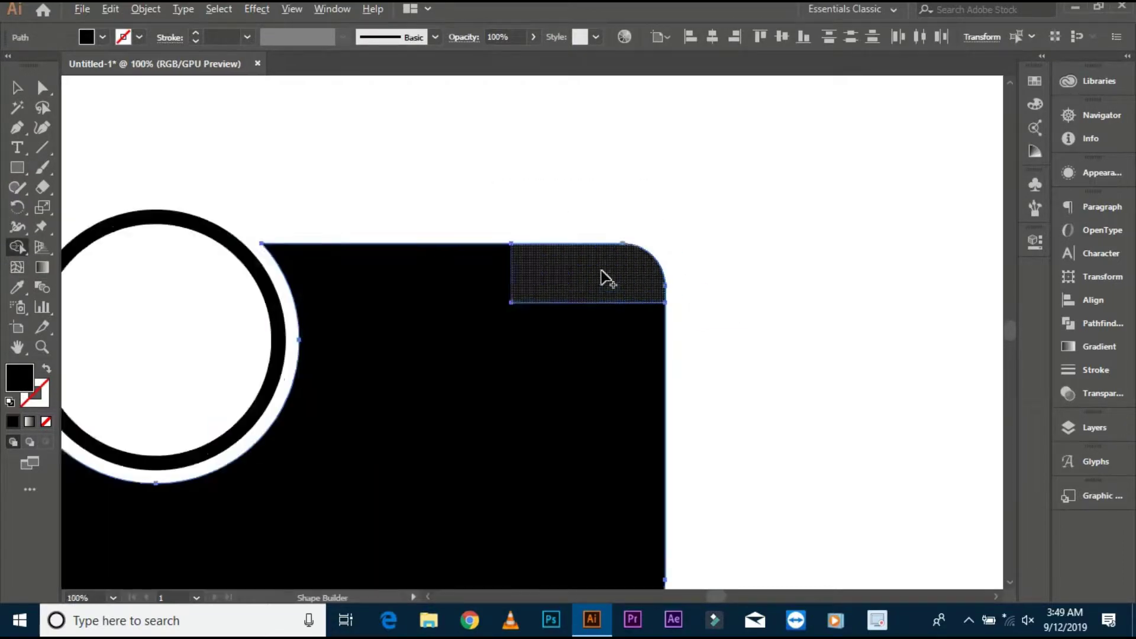
scroll(607, 272, "up", 1)
left_click(17, 89)
- Shrink the rounded corner piece so a thin white notch separates it
left_click(639, 291)
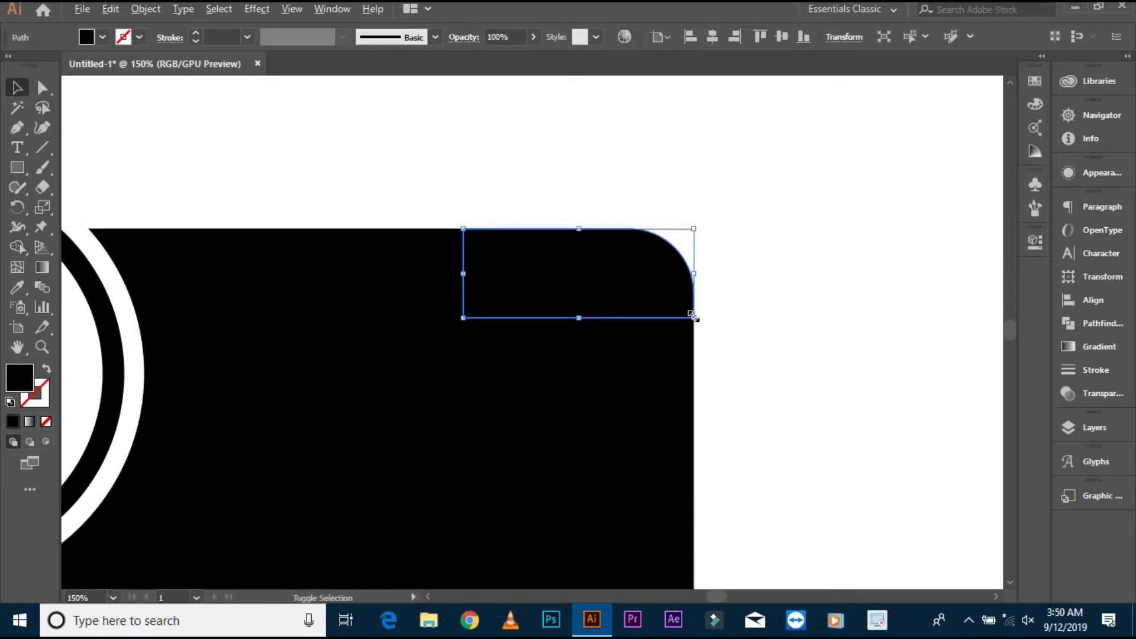
mouse_move(693, 317)
left_mouse_down()
mouse_move(652, 302)
mouse_move(675, 289)
left_mouse_up()
left_click(711, 282)
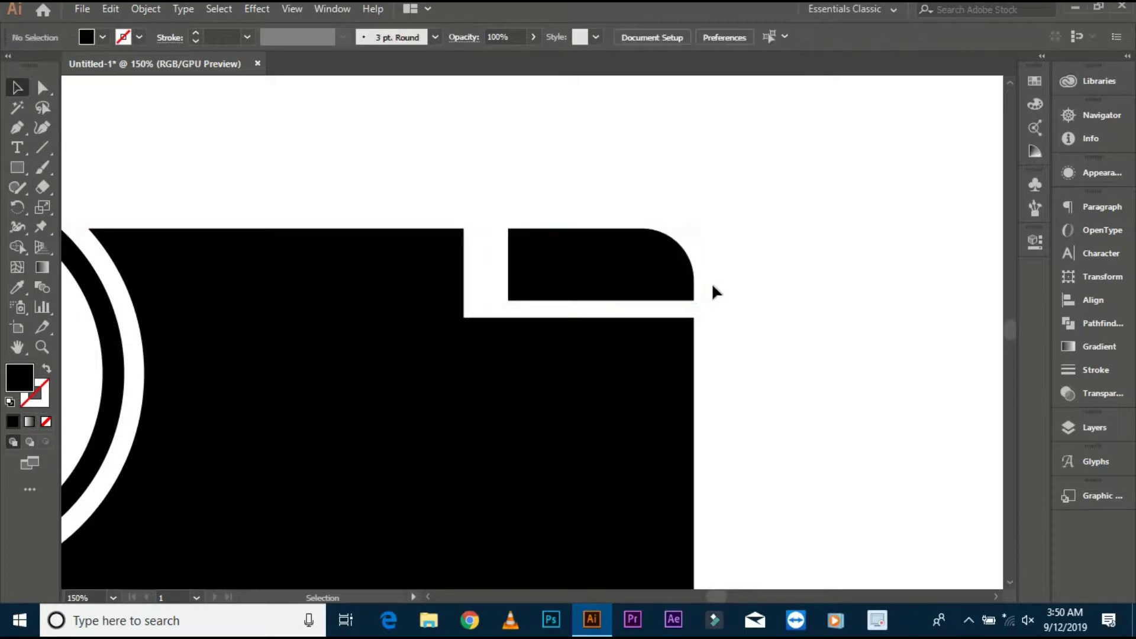
key("ctrl+minus")
key("ctrl+minus")
left_click_drag(750, 328, 737, 328)
scroll(647, 308, "up", 2)
left_click(648, 278)
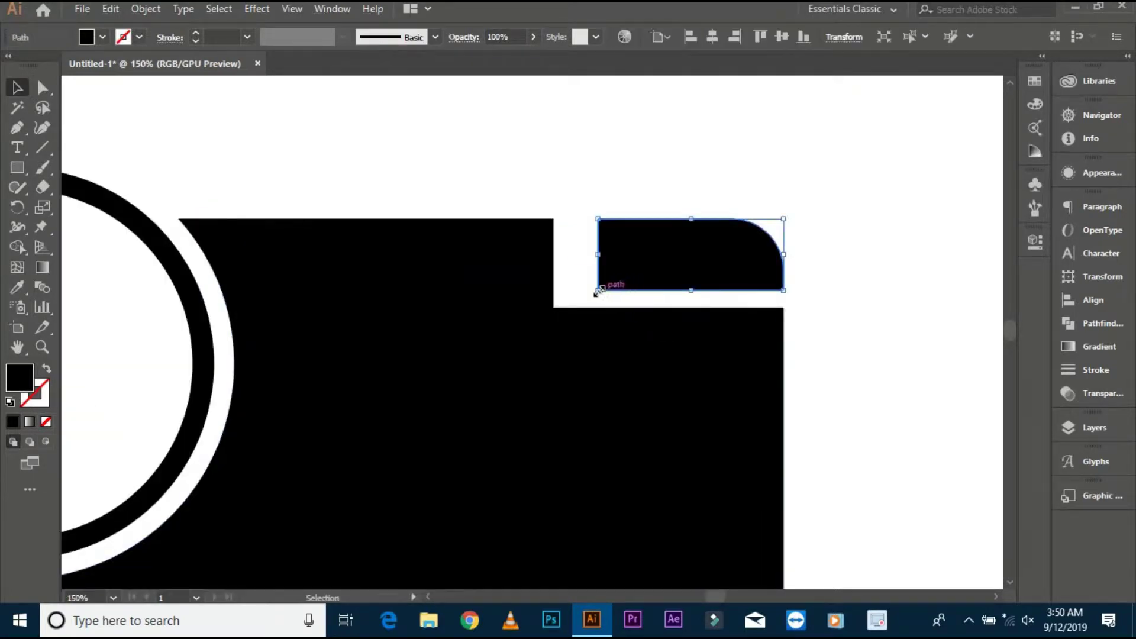
left_click_drag(583, 290, 581, 290)
left_click(588, 203)
key("ctrl+minus")
key("ctrl+minus")
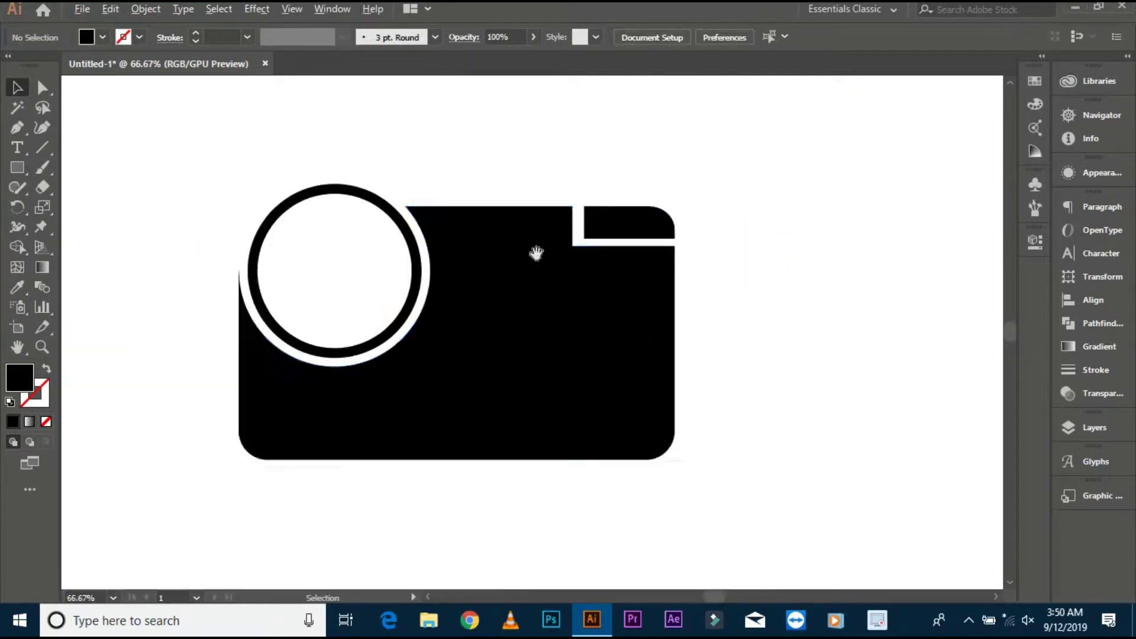
- Round the body's top-left corner into a large curve
left_click(424, 215)
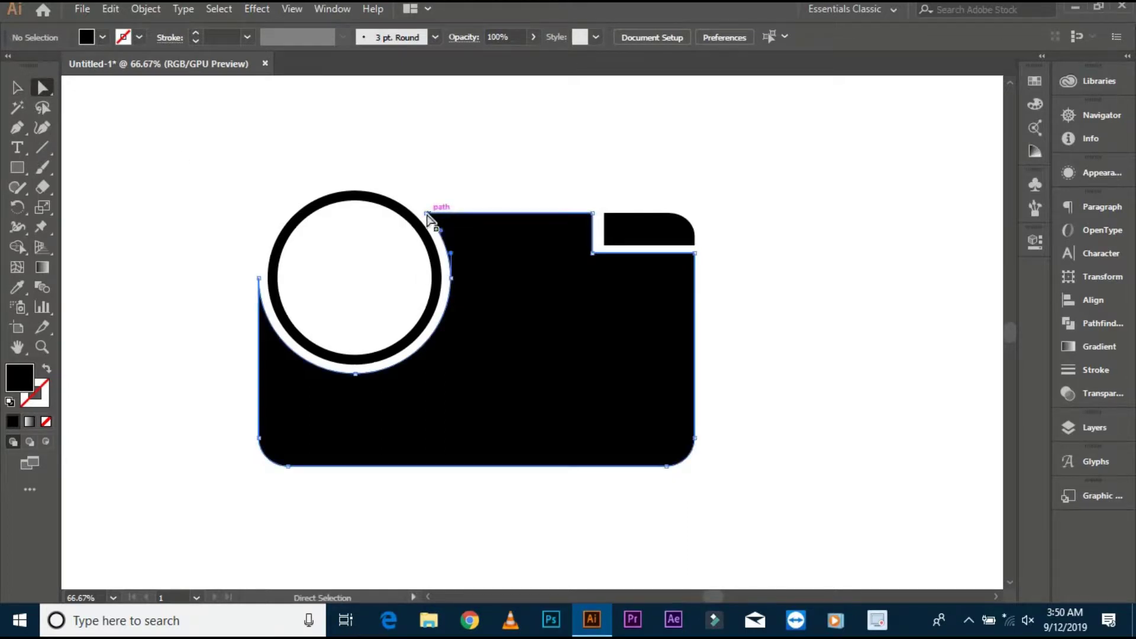
left_click_drag(441, 231, 528, 287)
left_click(481, 182)
left_click_drag(481, 182, 504, 163)
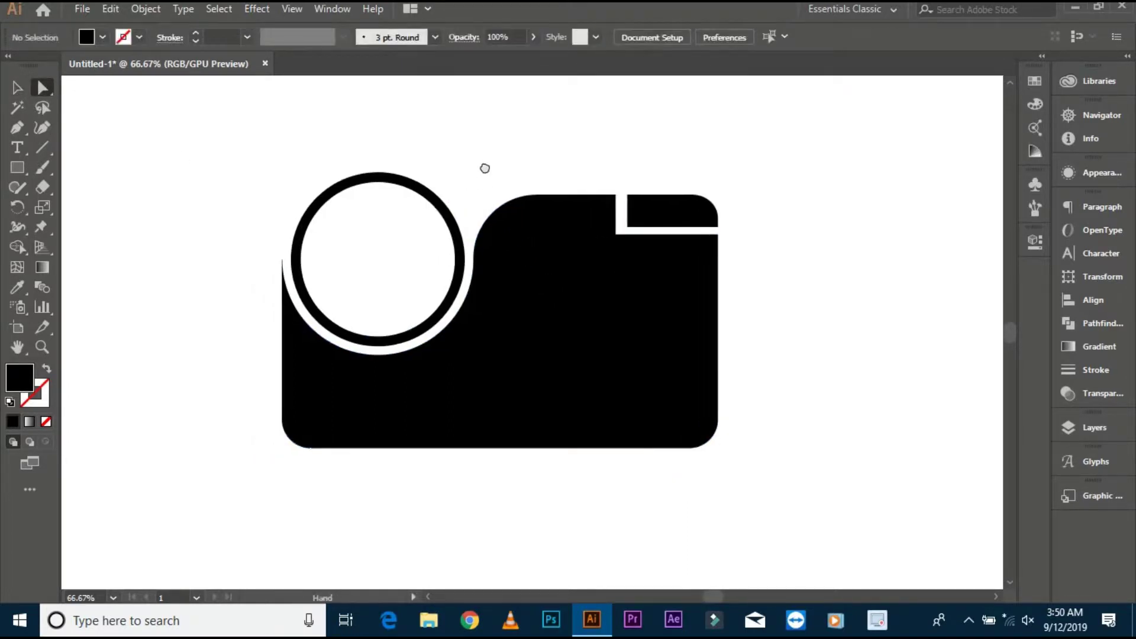
- Draw a black lens circle inside the white ring
left_click_drag(17, 167, 70, 208)
left_click(70, 208)
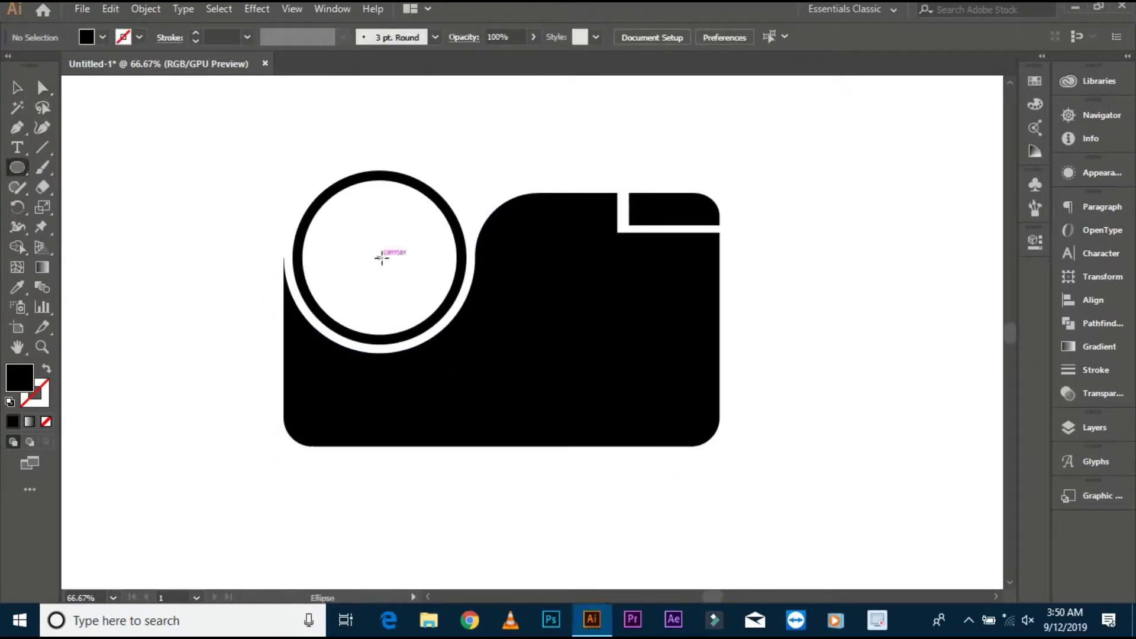
left_click_drag(398, 271, 436, 313)
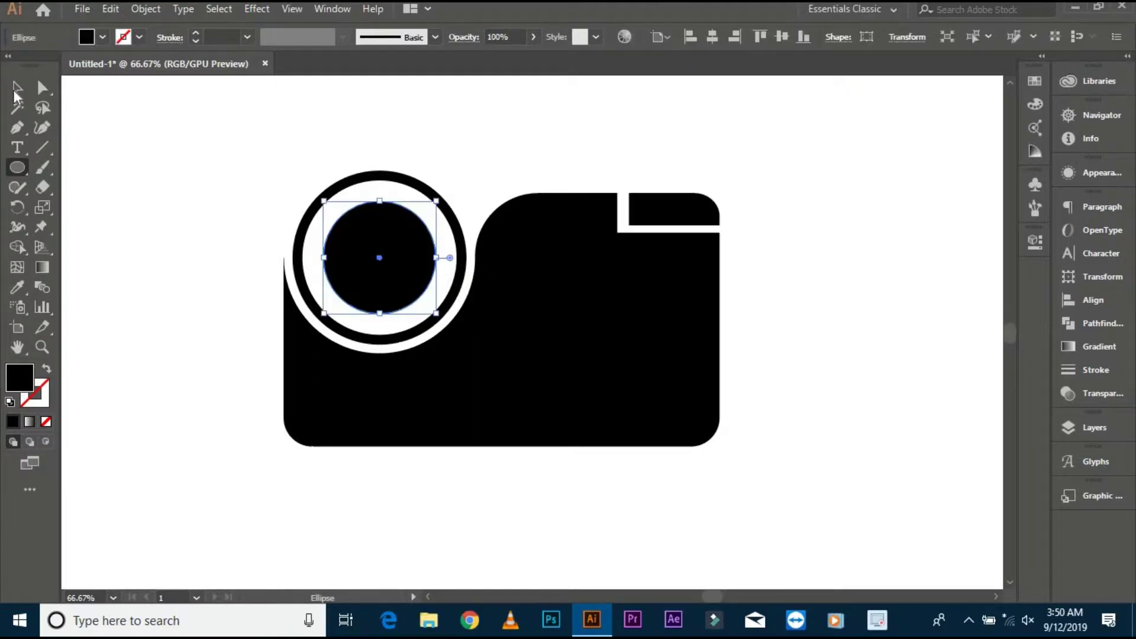
- Expand the outer ring into shapes with Object > Expand
left_click(431, 195, "shift")
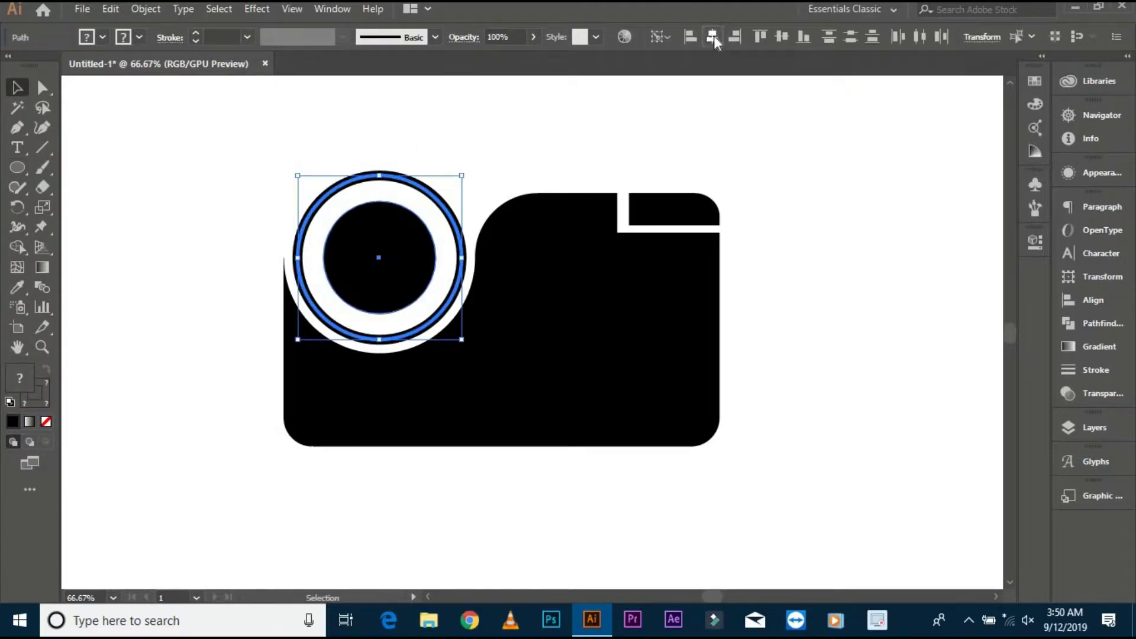
left_click(406, 185)
left_click(145, 8)
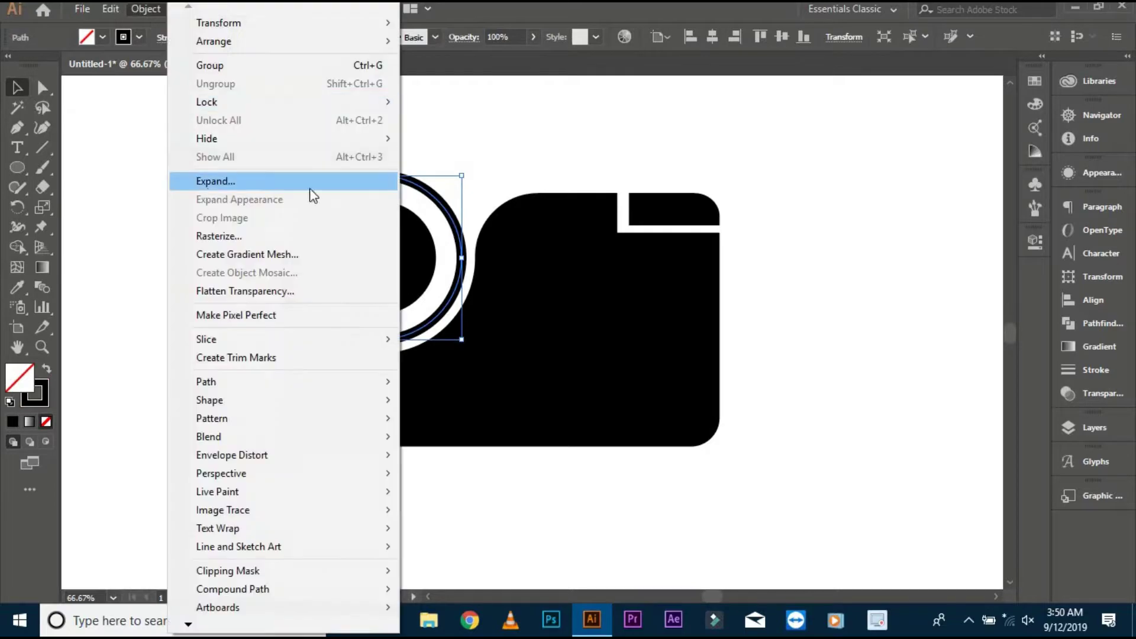
left_click(311, 190)
left_click(527, 403)
left_click(242, 362)
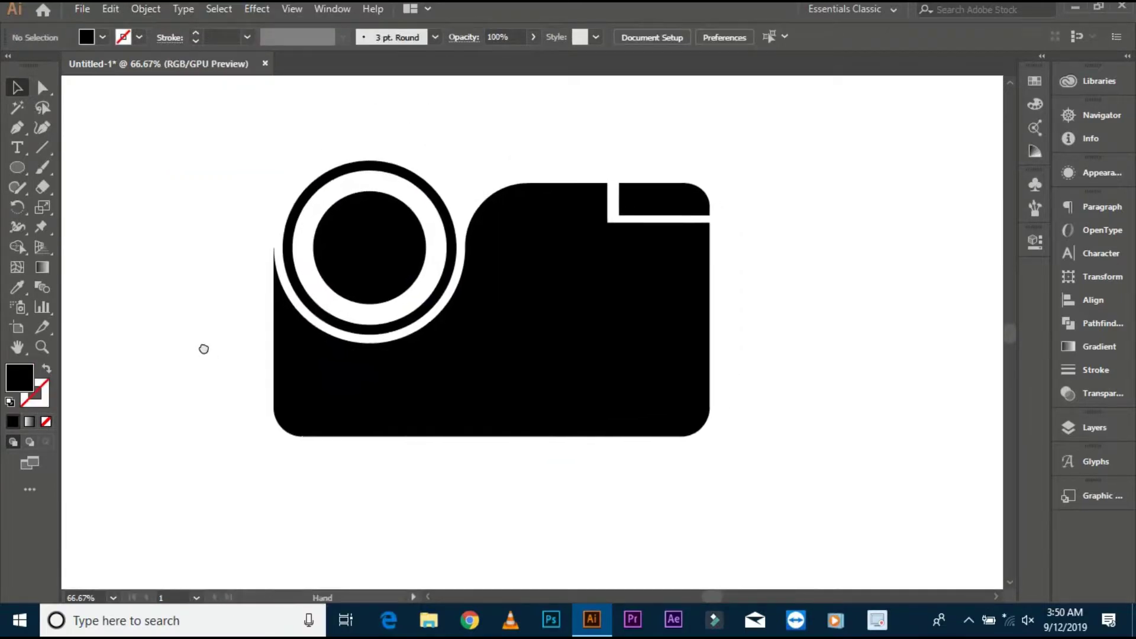
- Draw a white 5 pt line with no fill across the lower body
left_click_drag(197, 325, 193, 326)
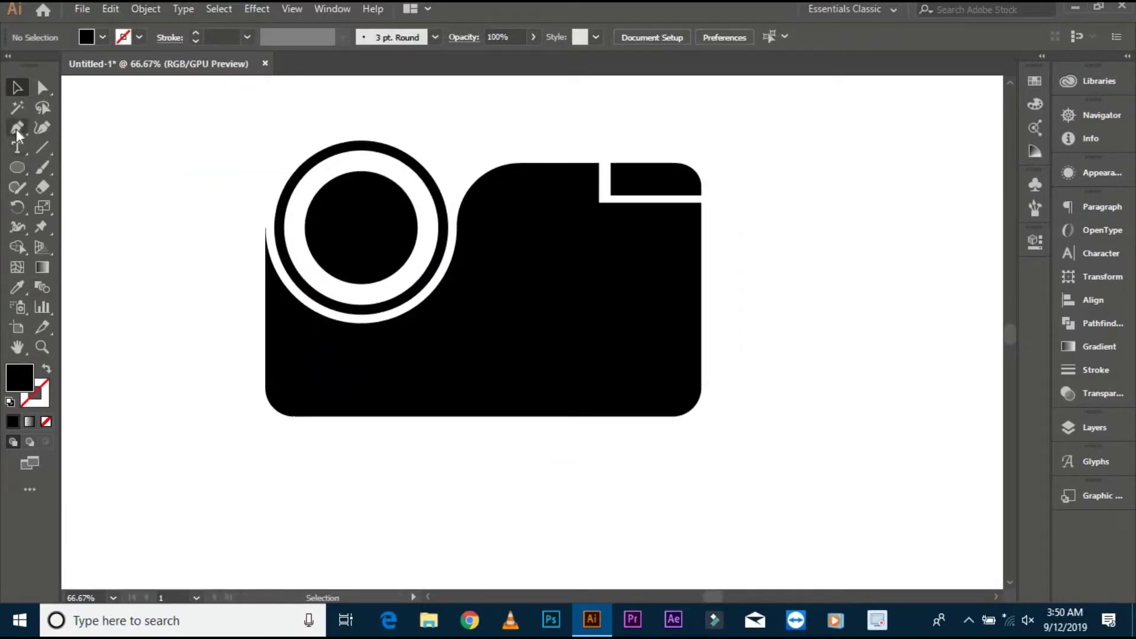
left_click(266, 343)
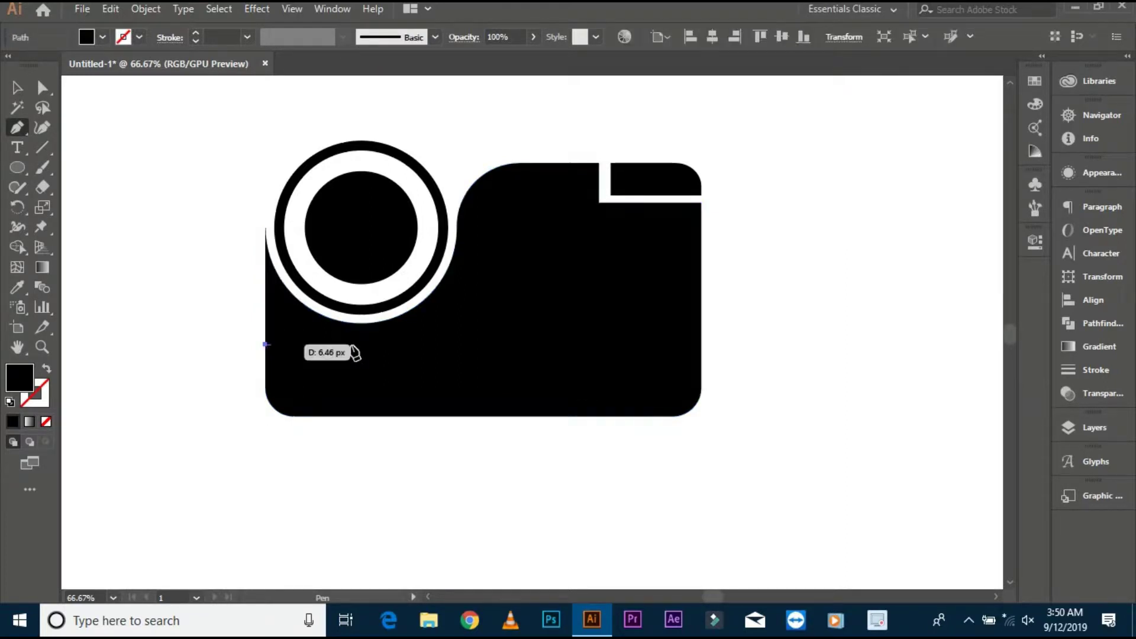
left_click(698, 344)
left_click(248, 357, "ctrl")
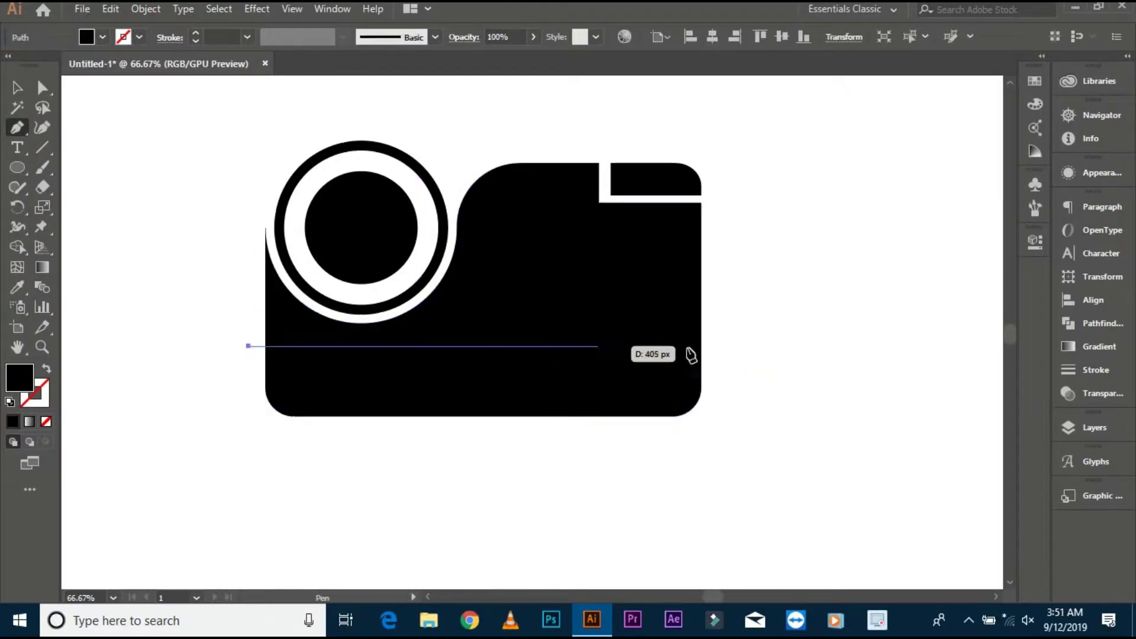
left_click(715, 347)
key("v")
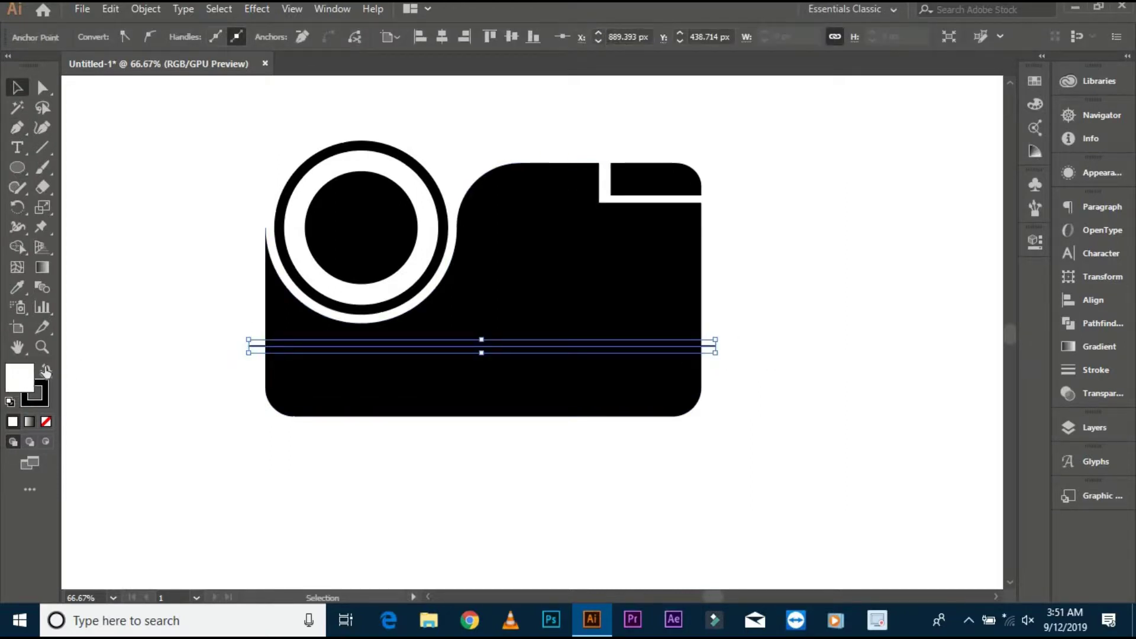
left_click(46, 371)
left_click(46, 421)
left_click_drag(211, 317, 266, 393)
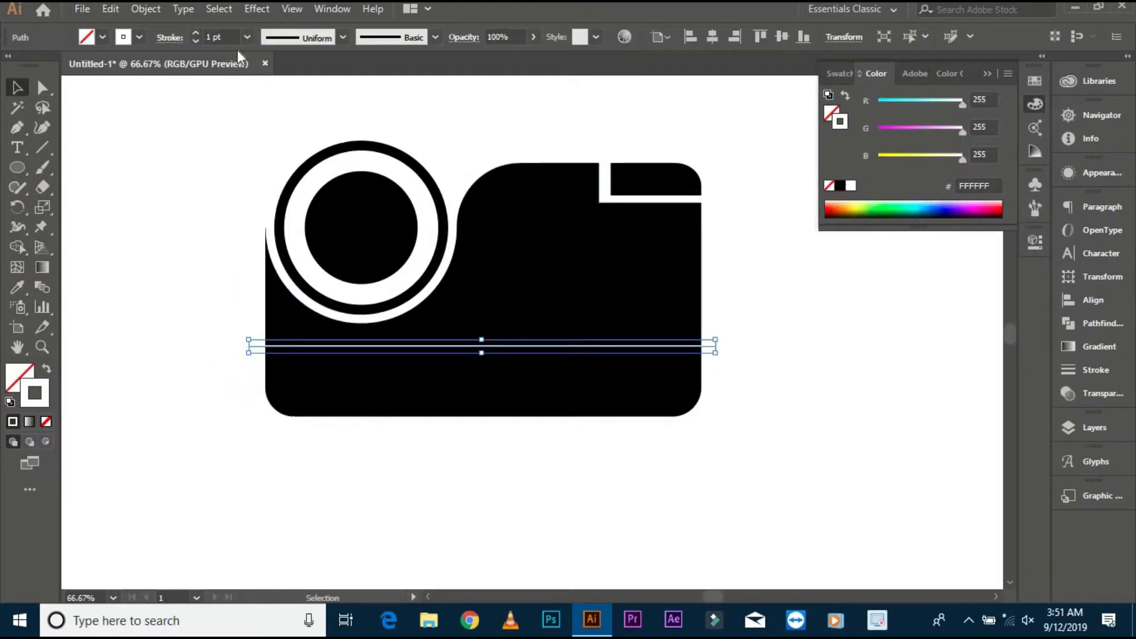
left_click(196, 32)
left_click(196, 33)
left_click(196, 32)
left_click(196, 32)
left_click(154, 280)
- Copy the stripe downward, repeat with Ctrl+D, and select the white lines
left_click_drag(330, 352, 330, 377)
key("ctrl+d")
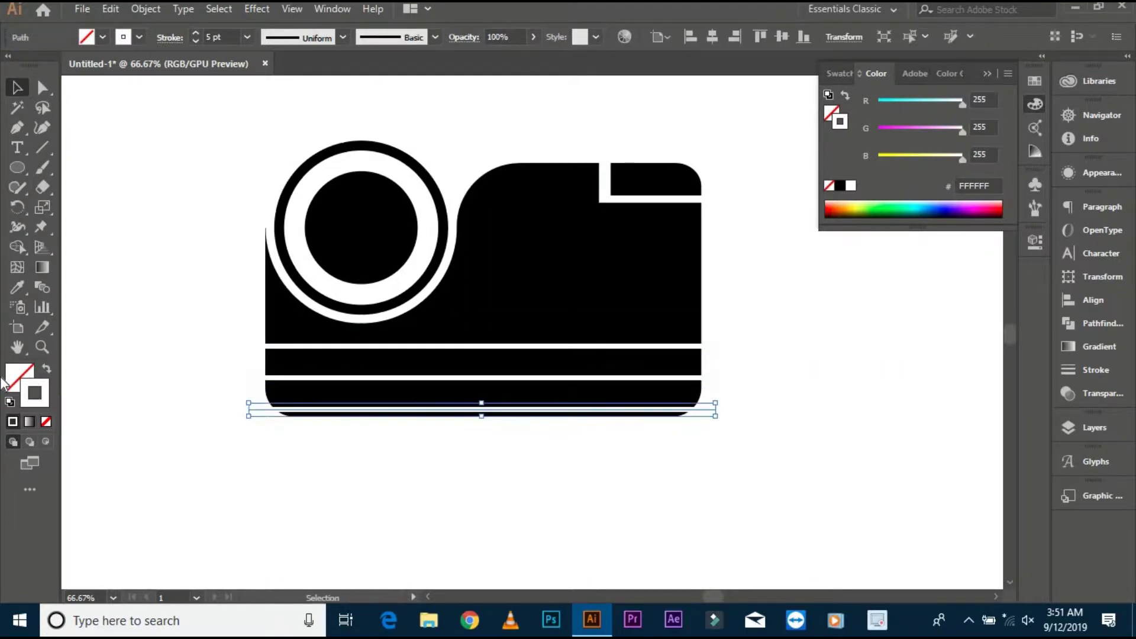
left_click(129, 370)
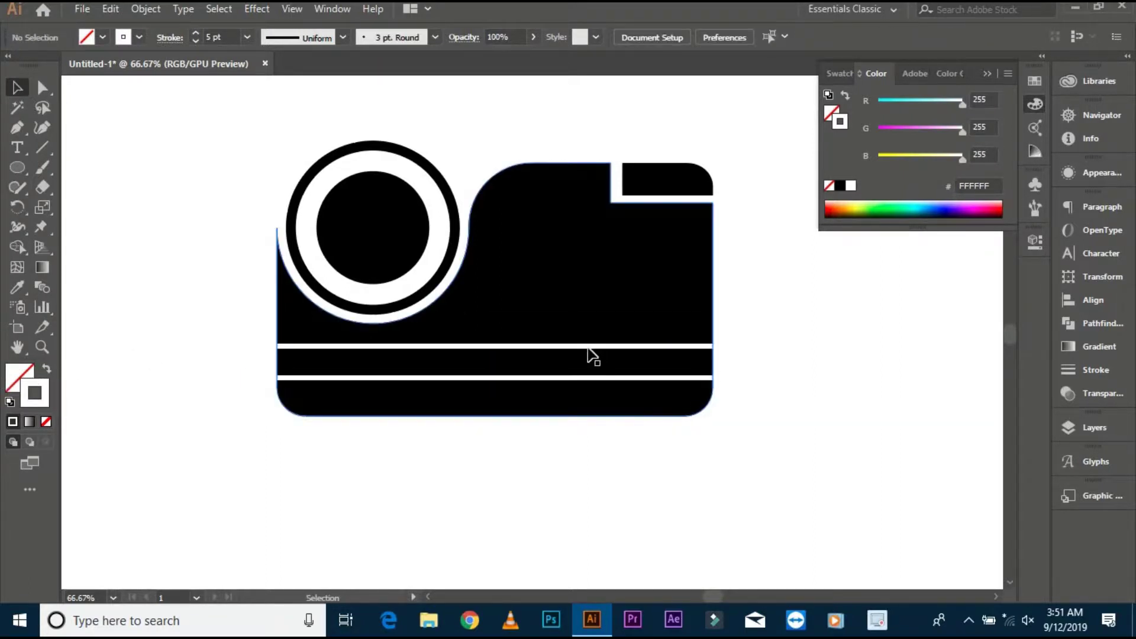
left_click(591, 346)
left_click(577, 378, "shift")
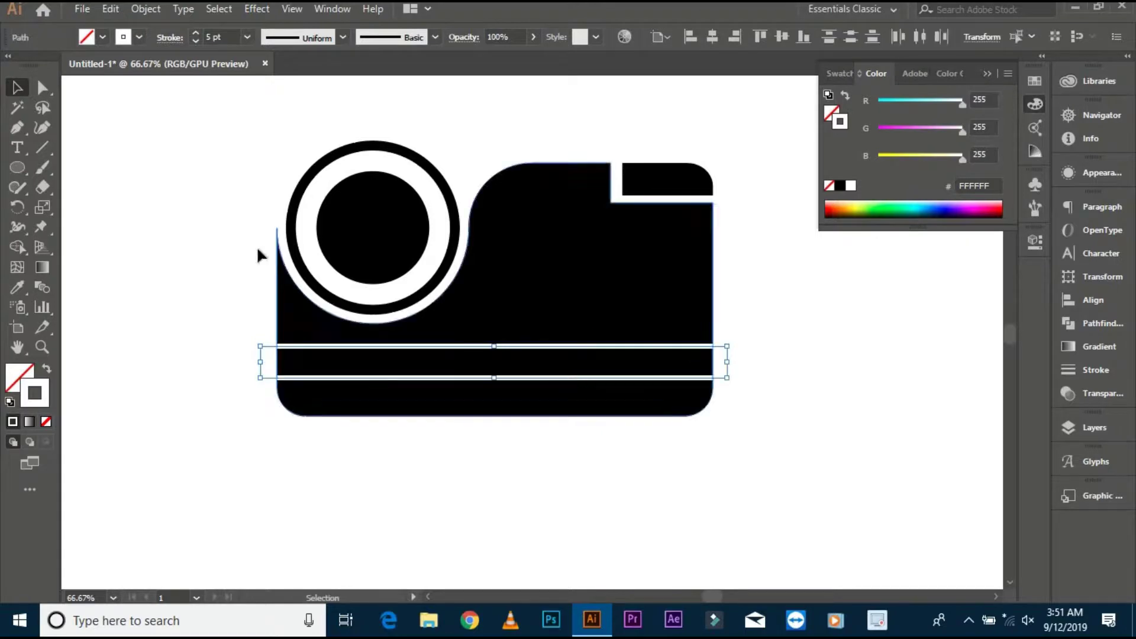
- Expand the white lines and trim their stubs outside the body with Shape Builder
left_click(145, 9)
left_click(248, 189)
key("Return")
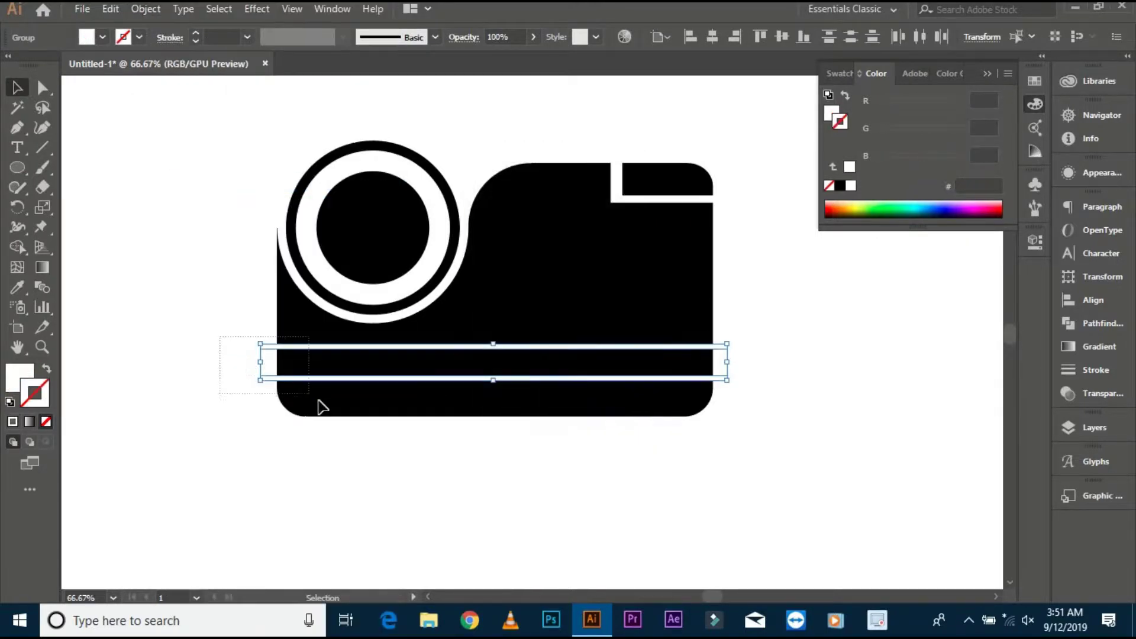
key("ctrl+a")
scroll(363, 327, "up", 2, "alt")
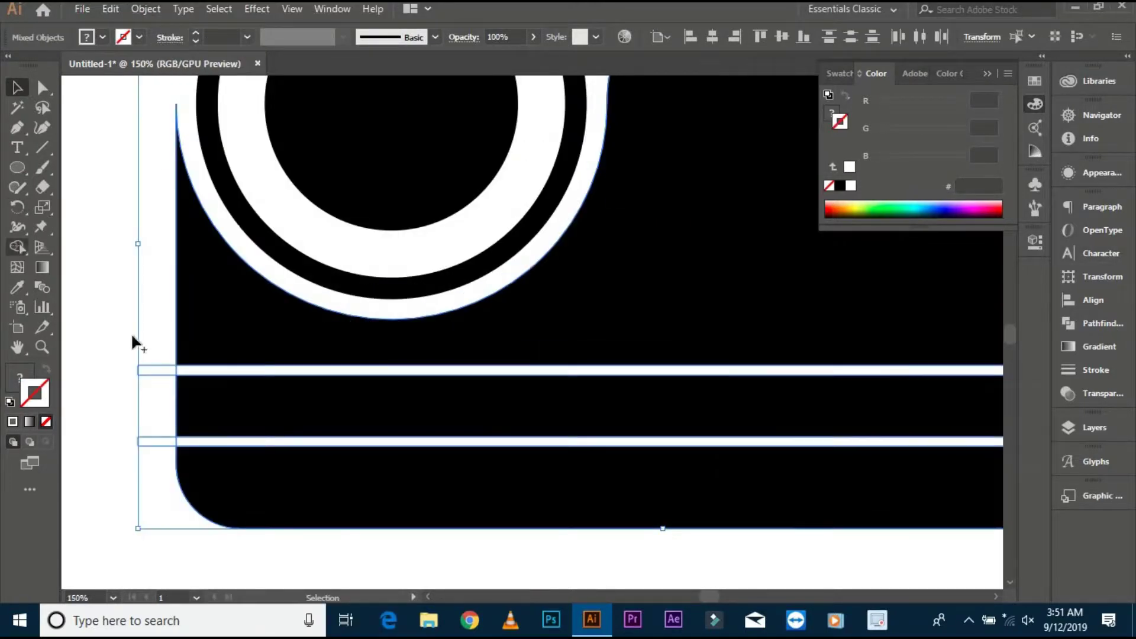
left_click(158, 371, "alt")
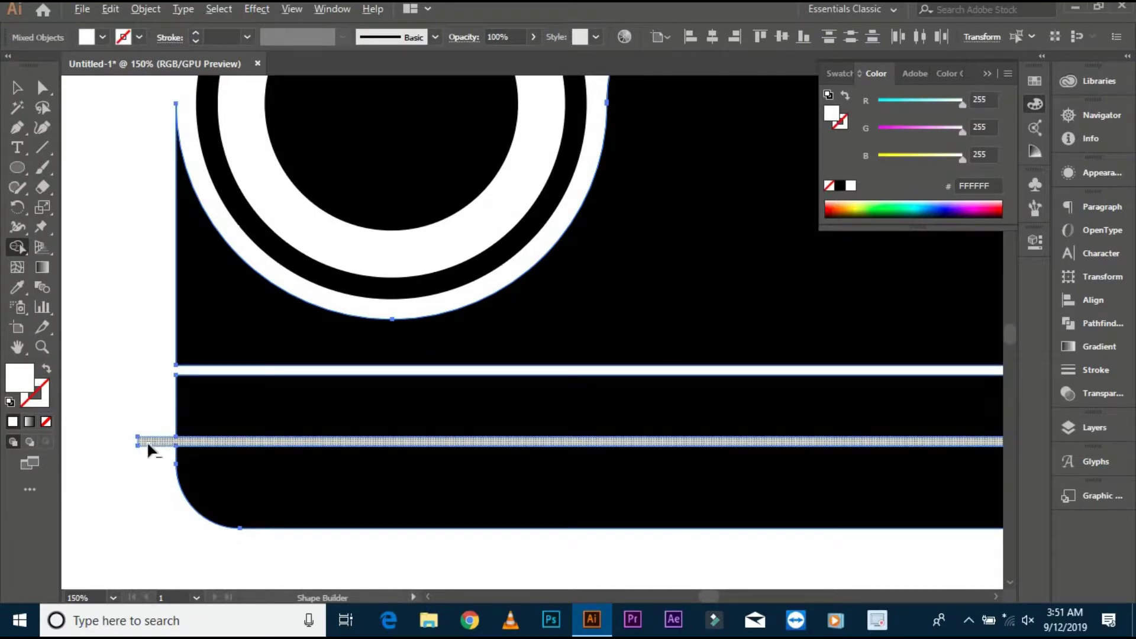
left_click(146, 441, "alt")
- Move the bottom base and middle band down to open white gaps
key("ctrl+0")
key("v")
left_click(488, 362)
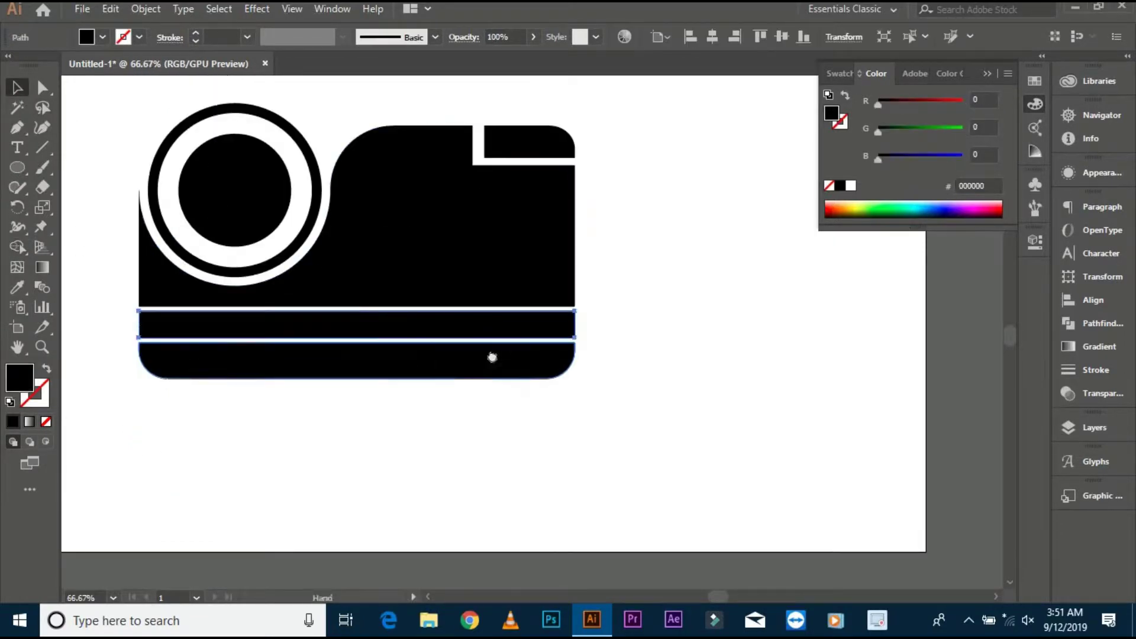
left_click_drag(490, 379, 490, 398)
left_click_drag(480, 331, 481, 341)
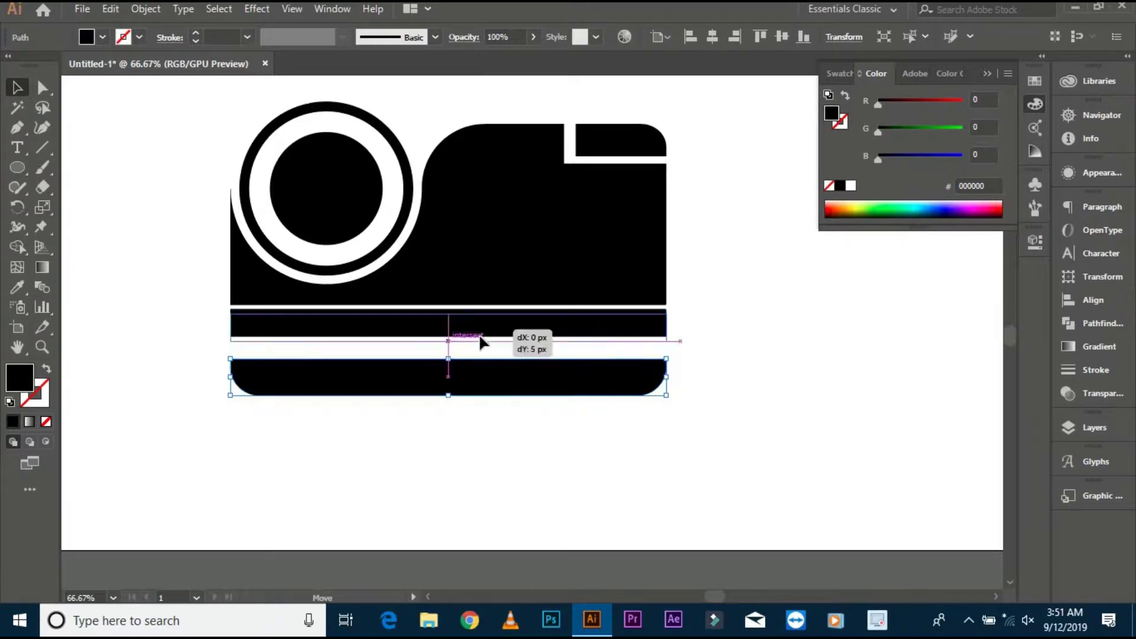
left_click(710, 315)
key("ctrl+minus")
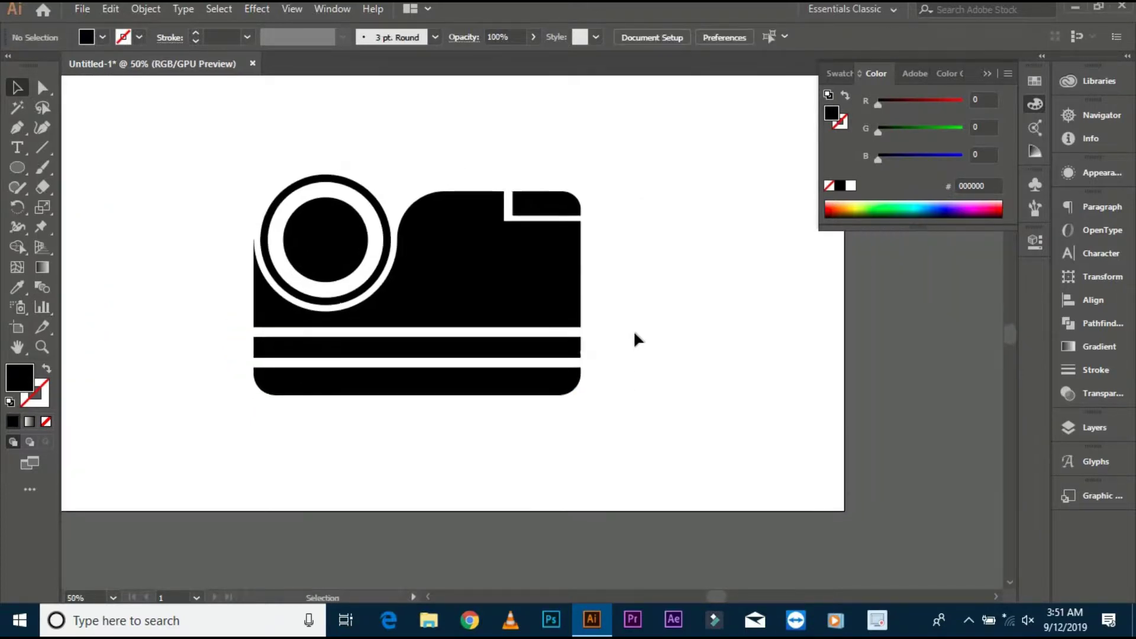
key("ctrl+plus")
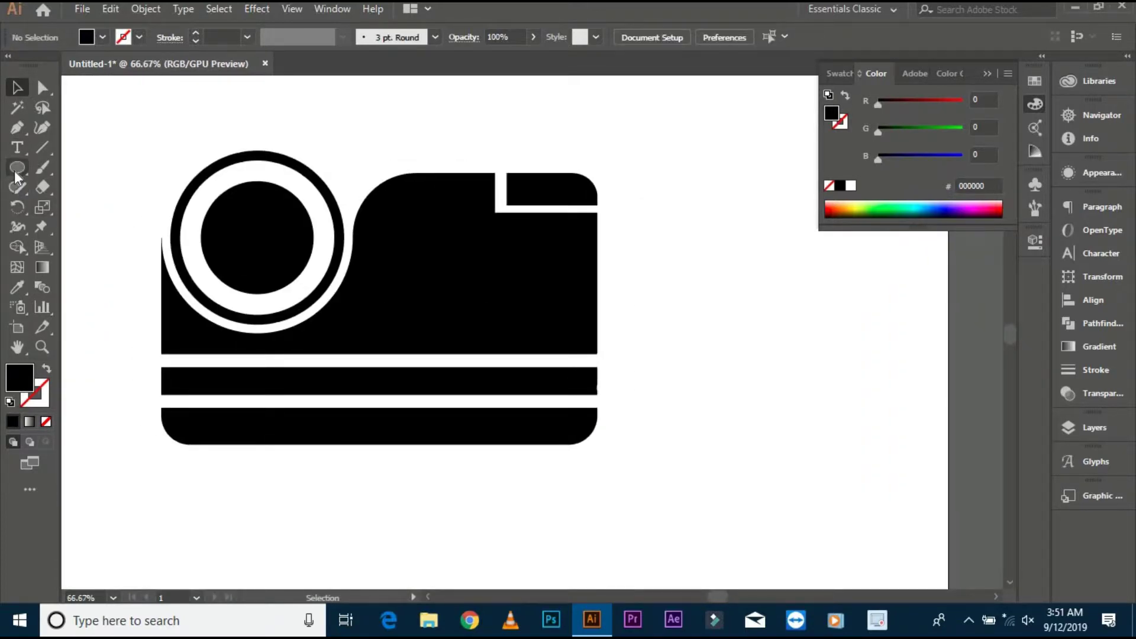
- Draw a small white circle on the camera body and repeat copies into a row of four dots
left_click_drag(18, 176, 55, 205)
scroll(465, 319, "up", 1, "alt")
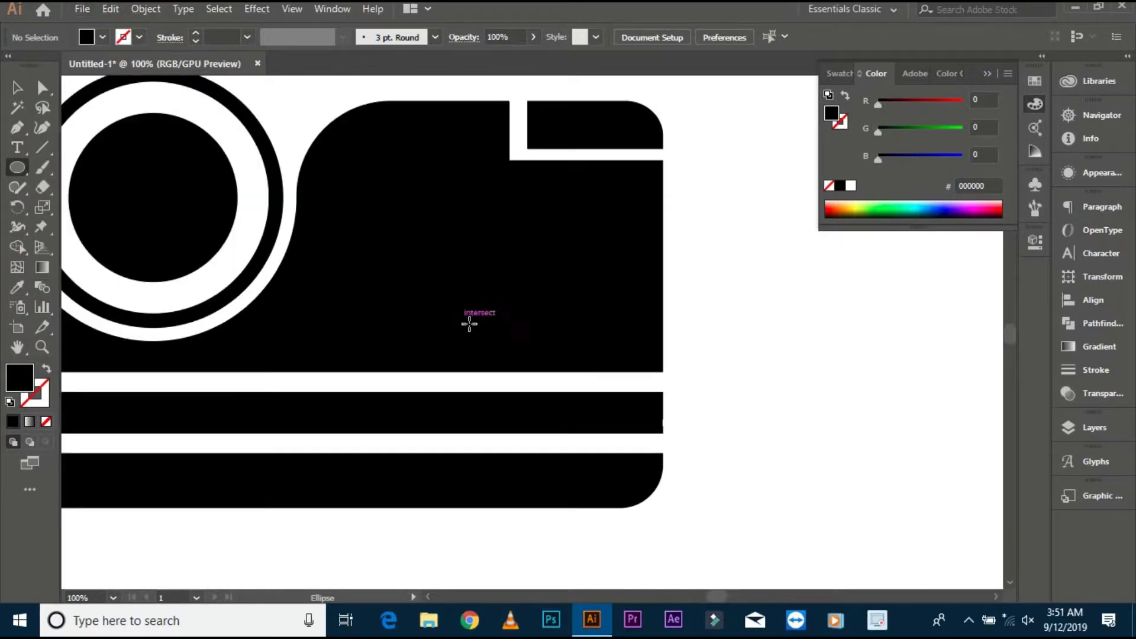
left_click_drag(459, 318, 474, 333)
key("i")
left_click(778, 307)
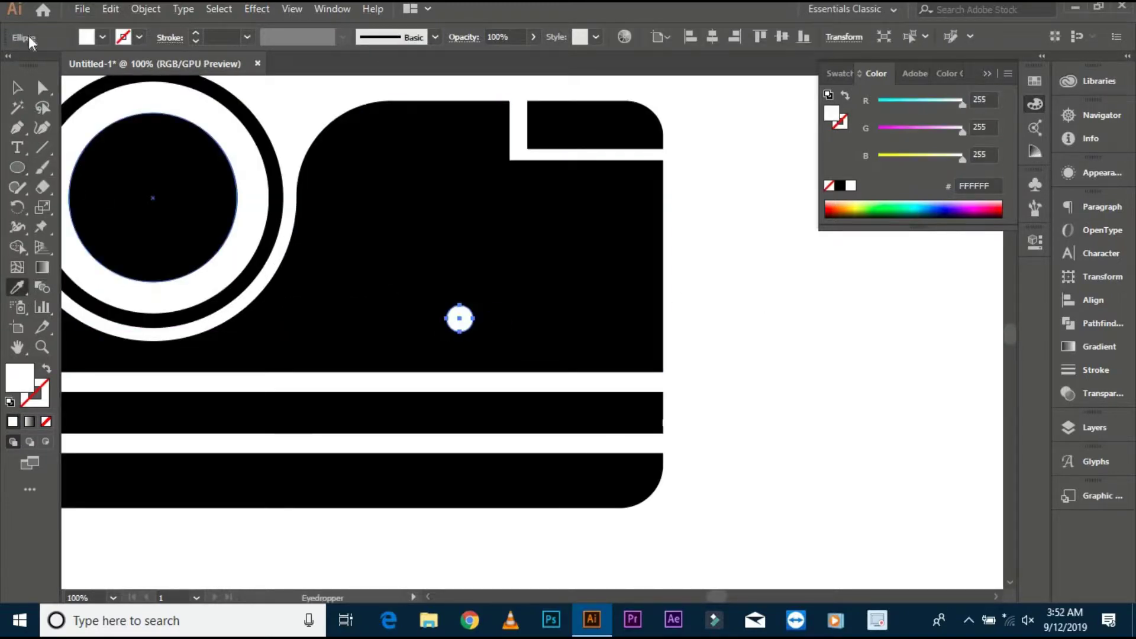
key("v")
left_click_drag(445, 318, 482, 323)
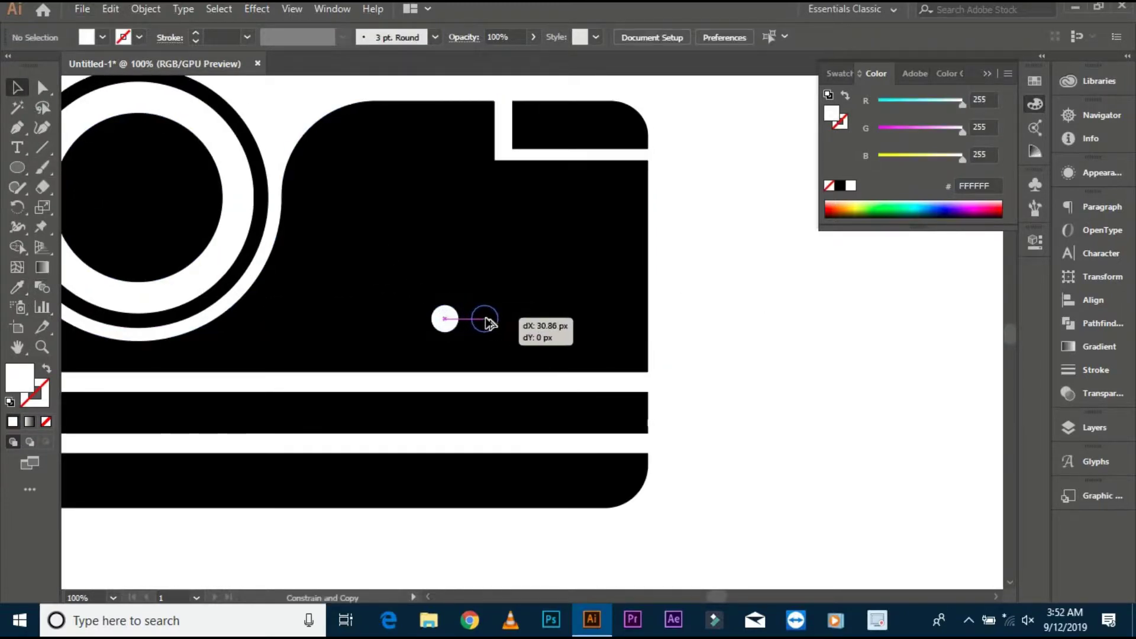
key("ctrl+d")
key("ctrl+d")
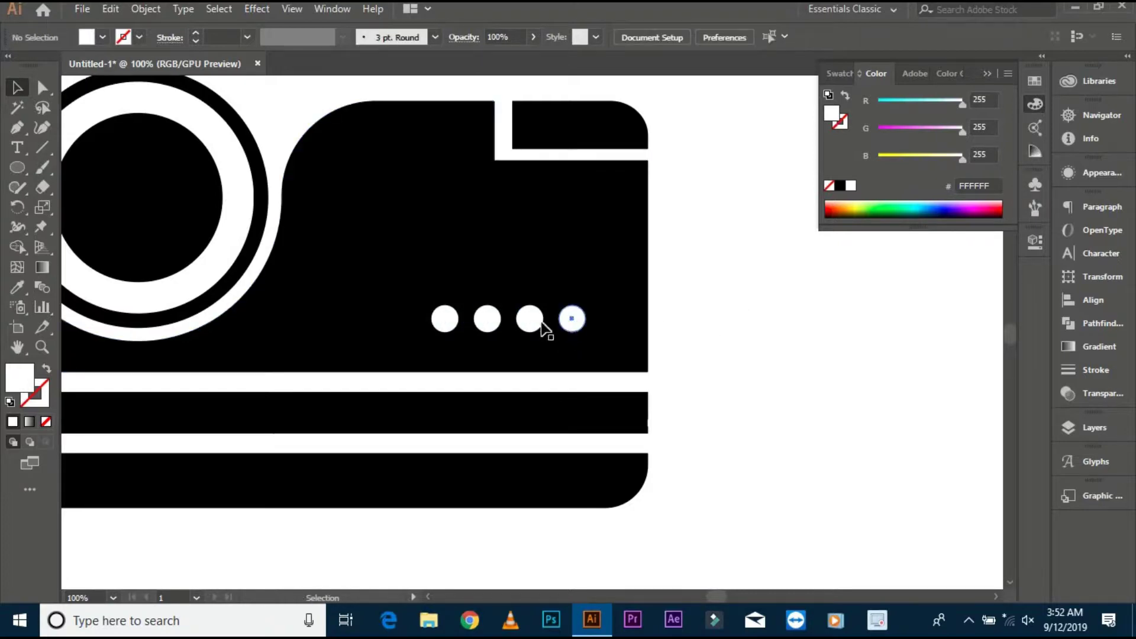
- Move the four dots to the body's lower right and group them
left_click(530, 318, "shift")
left_click_drag(486, 327, 543, 343)
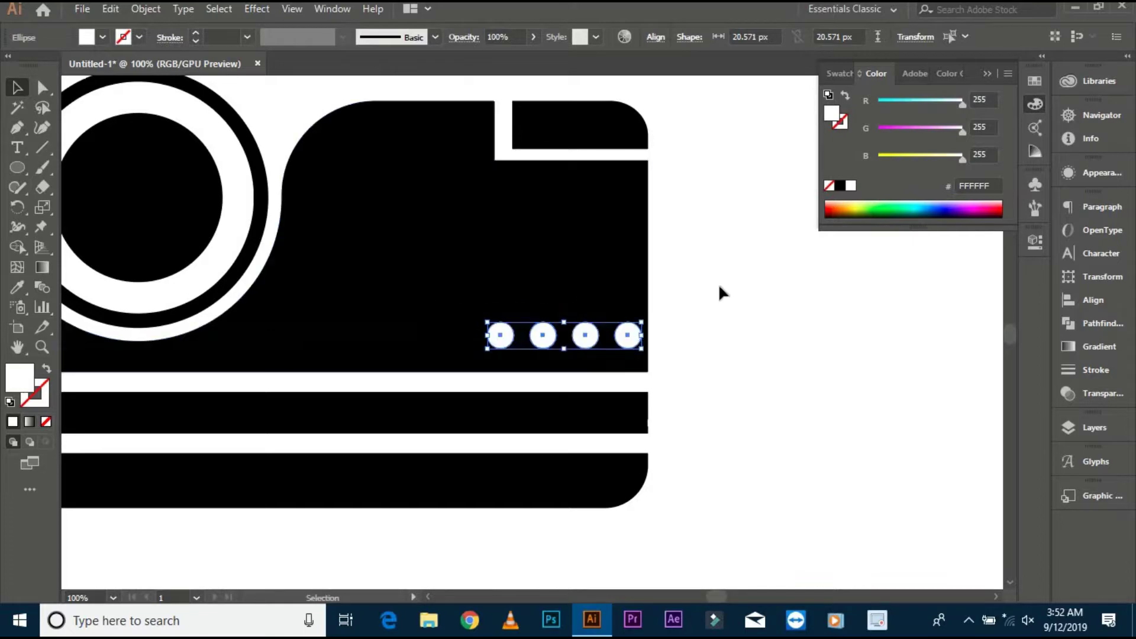
left_click(692, 290)
key("ctrl+0")
key("ctrl+1")
left_click_drag(632, 367, 498, 352)
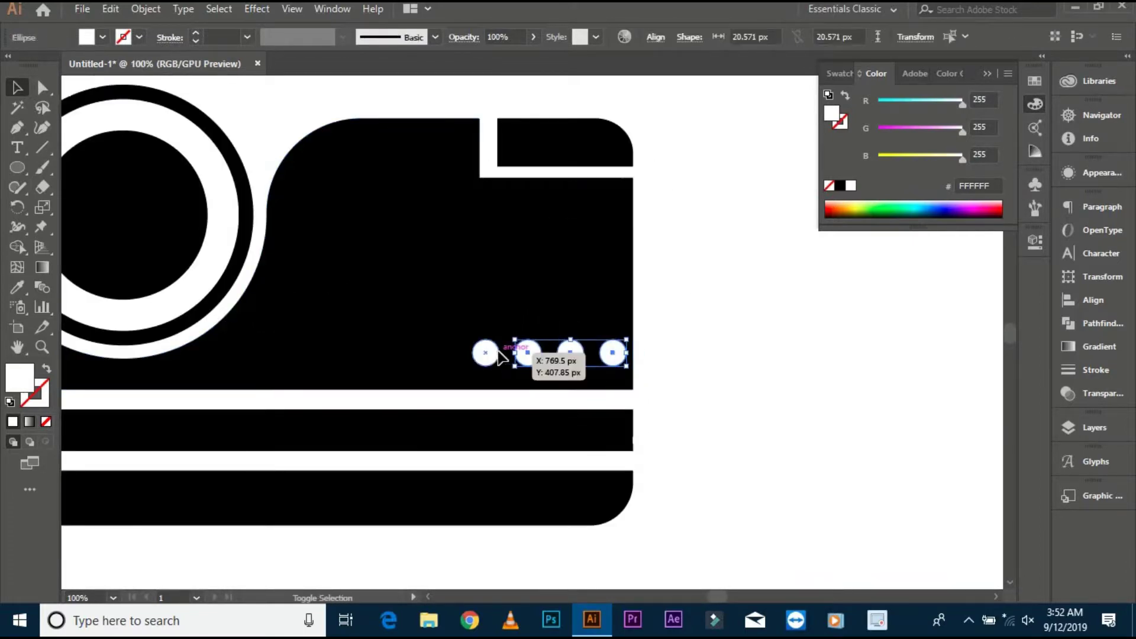
right_click(499, 352)
left_click(541, 126)
left_click(588, 363)
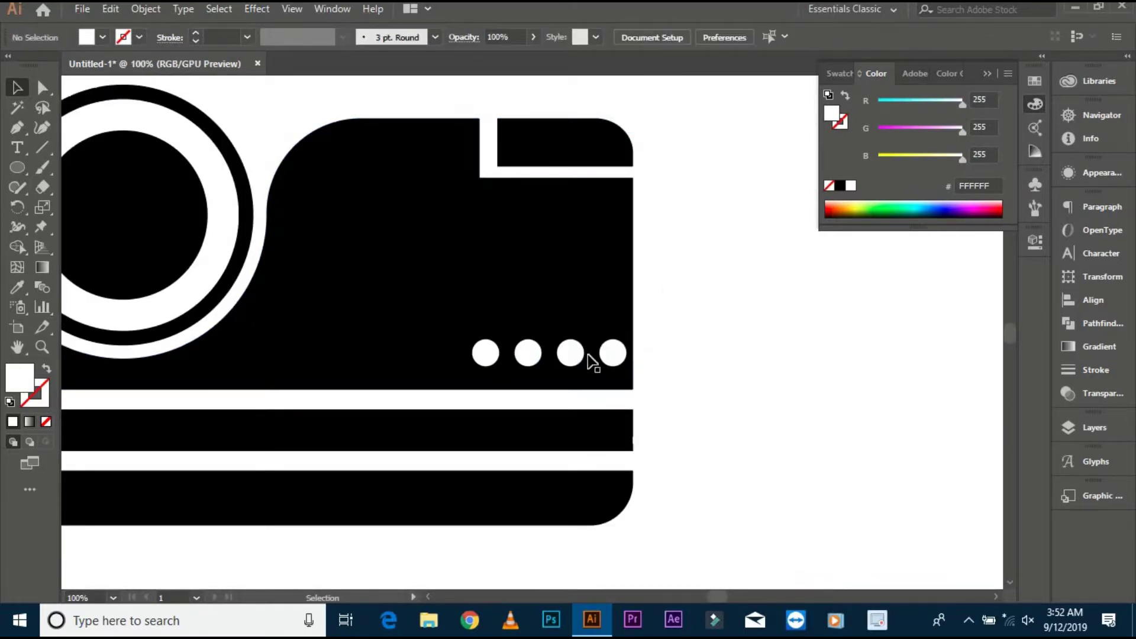
key("ctrl+0")
- Punch the four dots out of the upper body with Pathfinder Minus Front
left_click_drag(646, 352, 1008, 244)
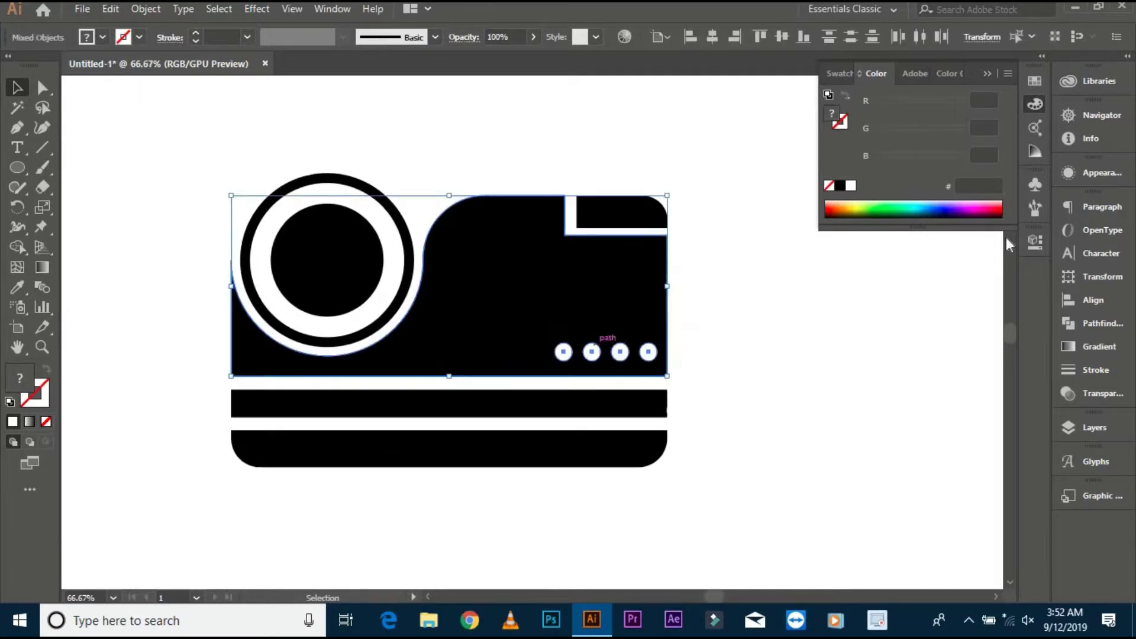
left_click(1090, 324)
left_click(905, 243)
left_click(740, 299)
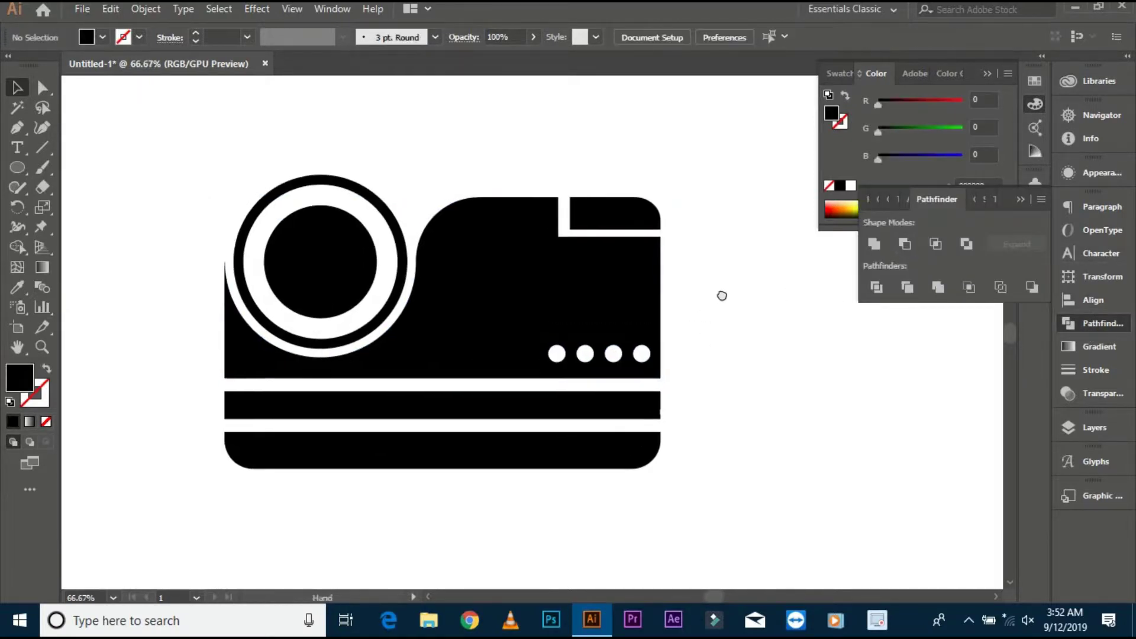
- Move the finished camera icon off the artboard to the right
key("ctrl+minus")
left_click_drag(625, 291, 581, 264)
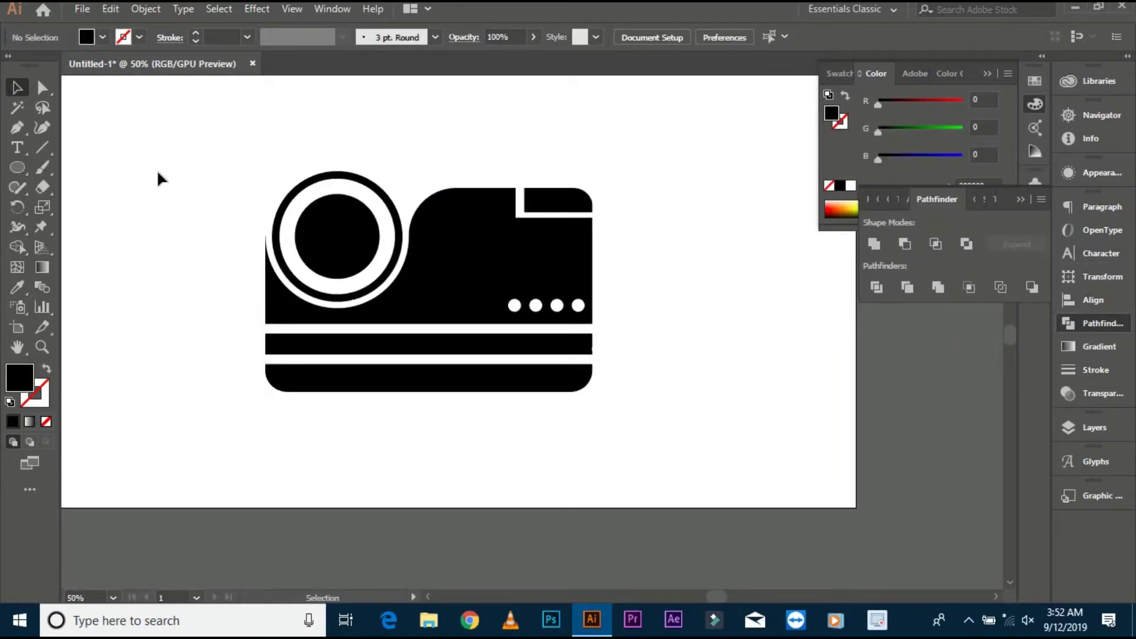
key("ctrl+minus")
key("ctrl+minus")
left_click_drag(495, 300, 840, 370)
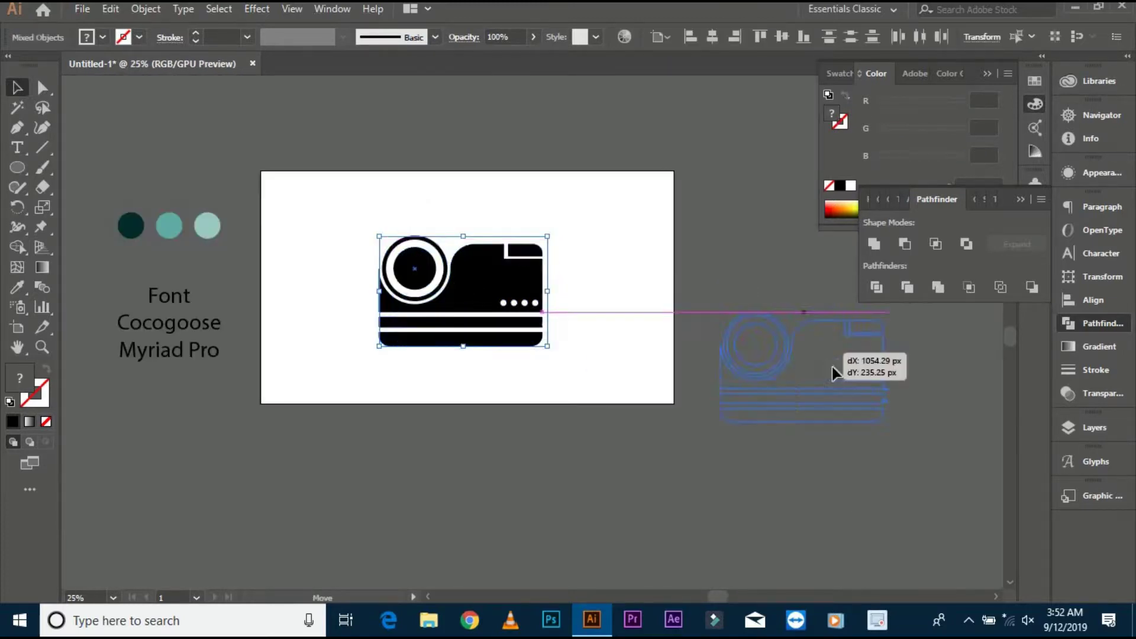
key("ctrl+plus")
left_click_drag(19, 168, 47, 169)
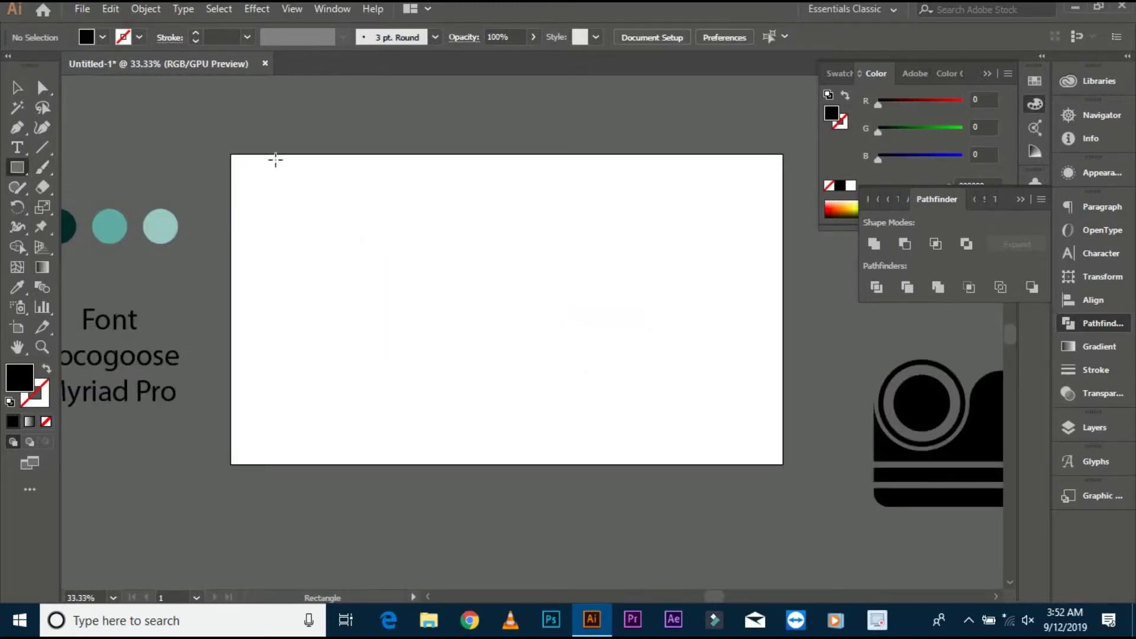
- Draw a 1280×720 rectangle over the artboard and fill it with the darkest teal swatch
left_click(600, 339)
left_click_drag(230, 155, 782, 464)
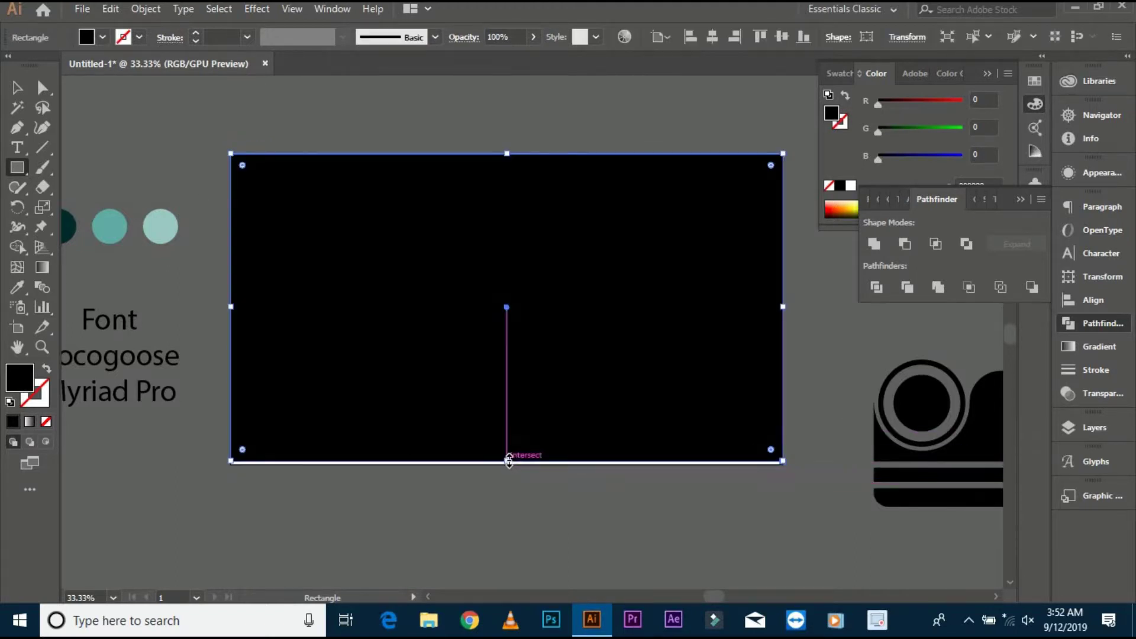
scroll(507, 467, "up", 2)
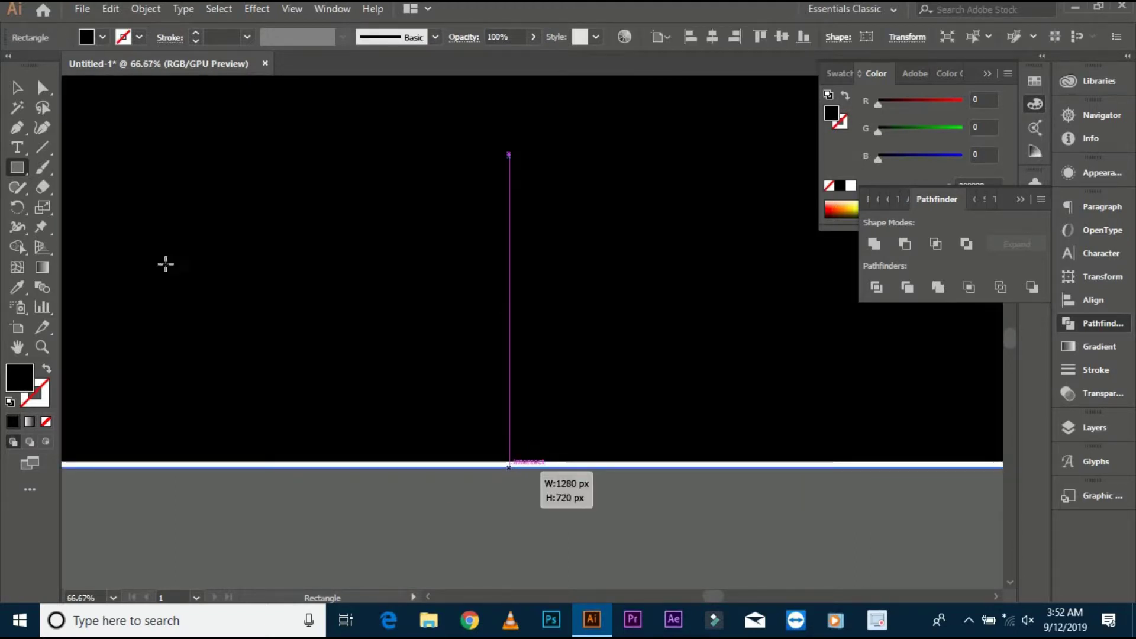
key("v")
scroll(296, 286, "down", 3)
left_click(17, 287)
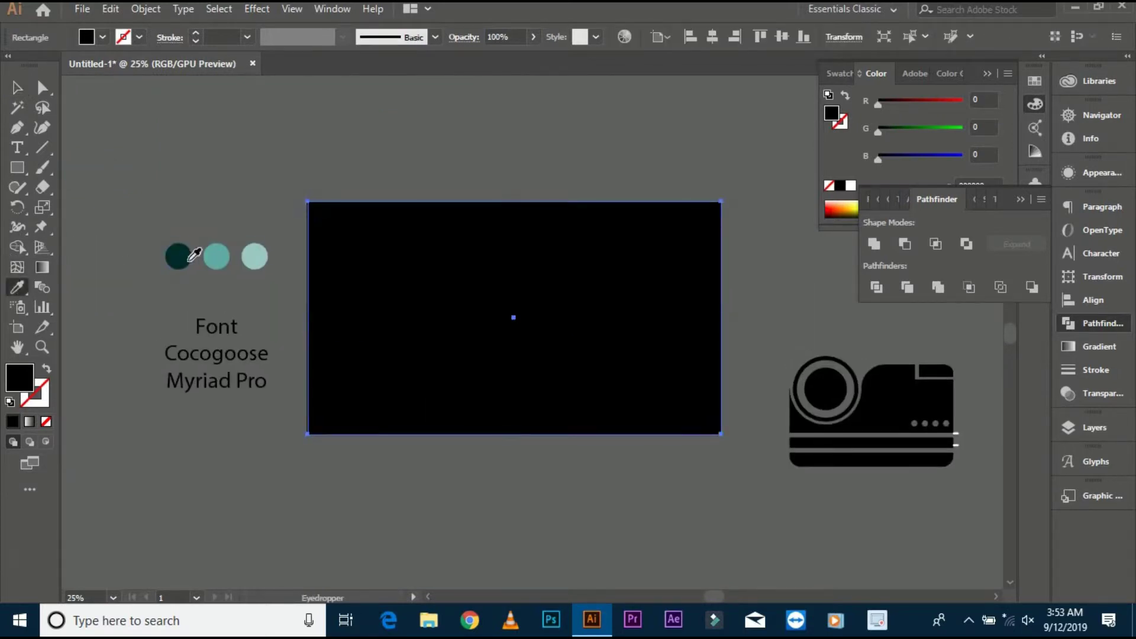
left_click(178, 256)
left_click(15, 90)
left_click(299, 216)
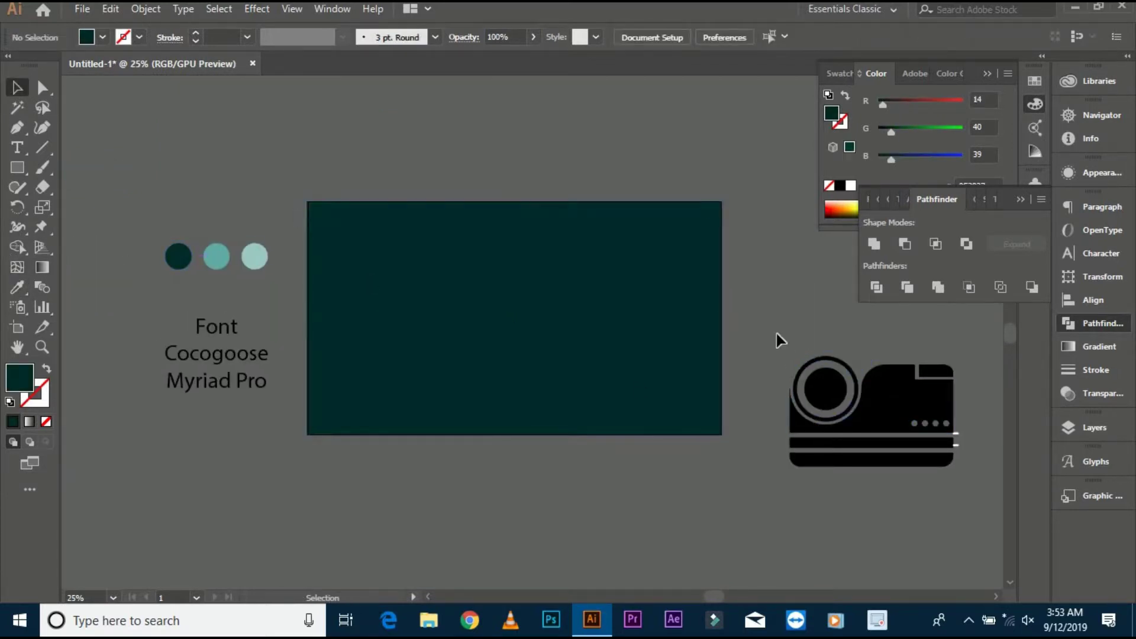
- Move the camera icon onto the dark teal background
scroll(982, 458, "up", 4)
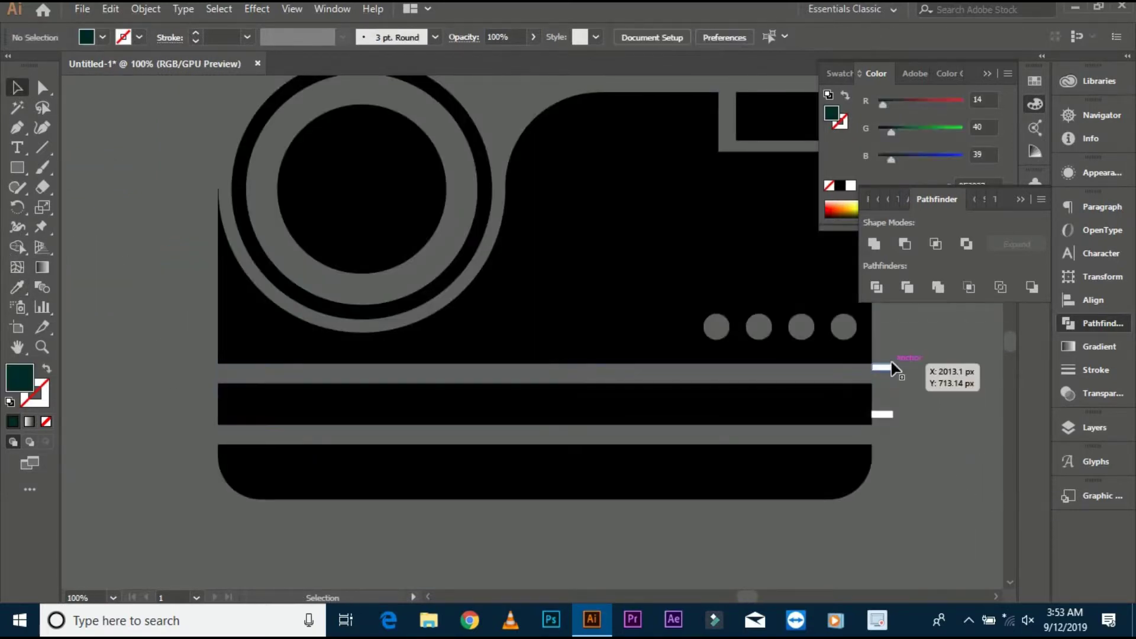
scroll(911, 446, "down", 2)
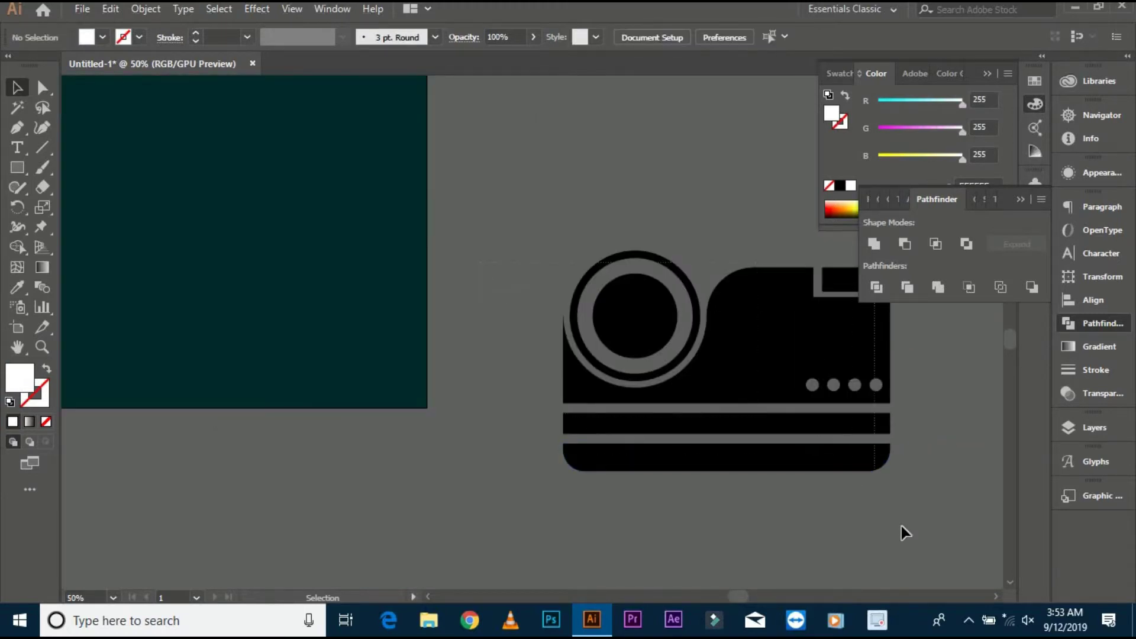
left_click_drag(901, 526, 852, 461)
scroll(840, 532, "down", 1)
scroll(769, 444, "left", 2)
left_click_drag(863, 402, 399, 243)
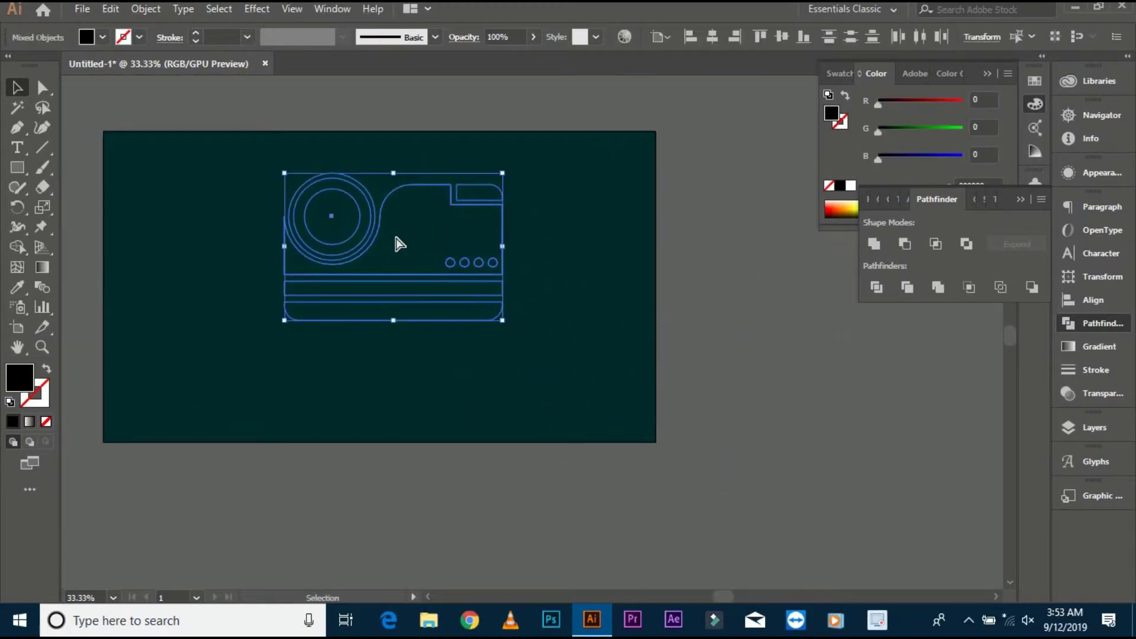
left_click(248, 127)
left_click_drag(248, 127, 375, 210)
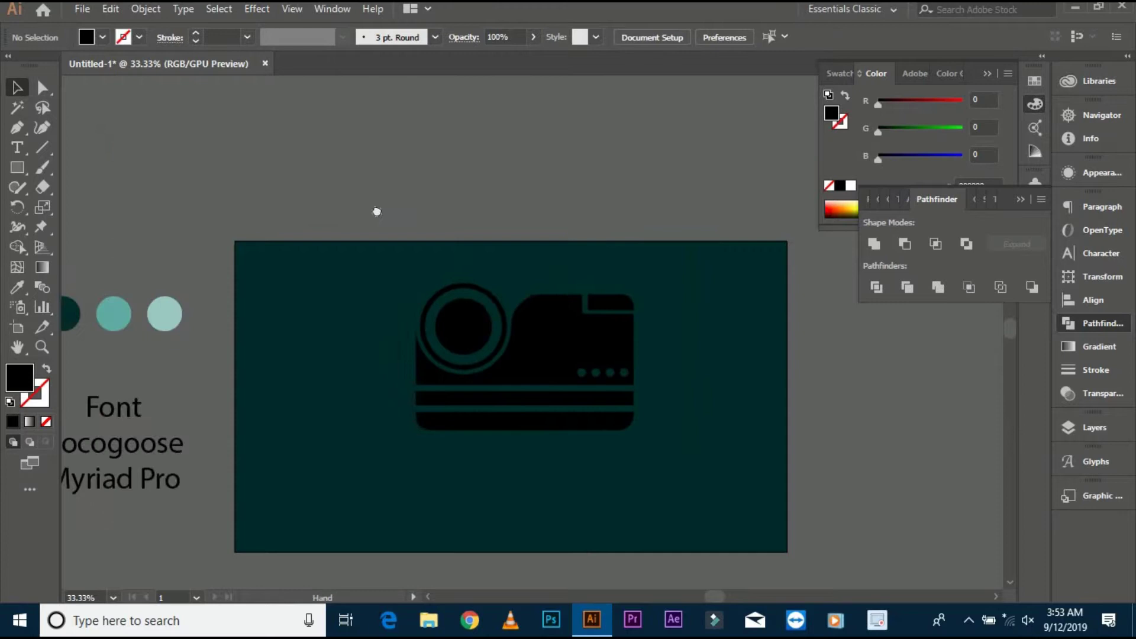
- Fill the camera body and outer lens ring with the teal swatch
left_click(447, 290)
left_click(556, 331, "shift")
left_click(17, 286)
left_click(124, 294)
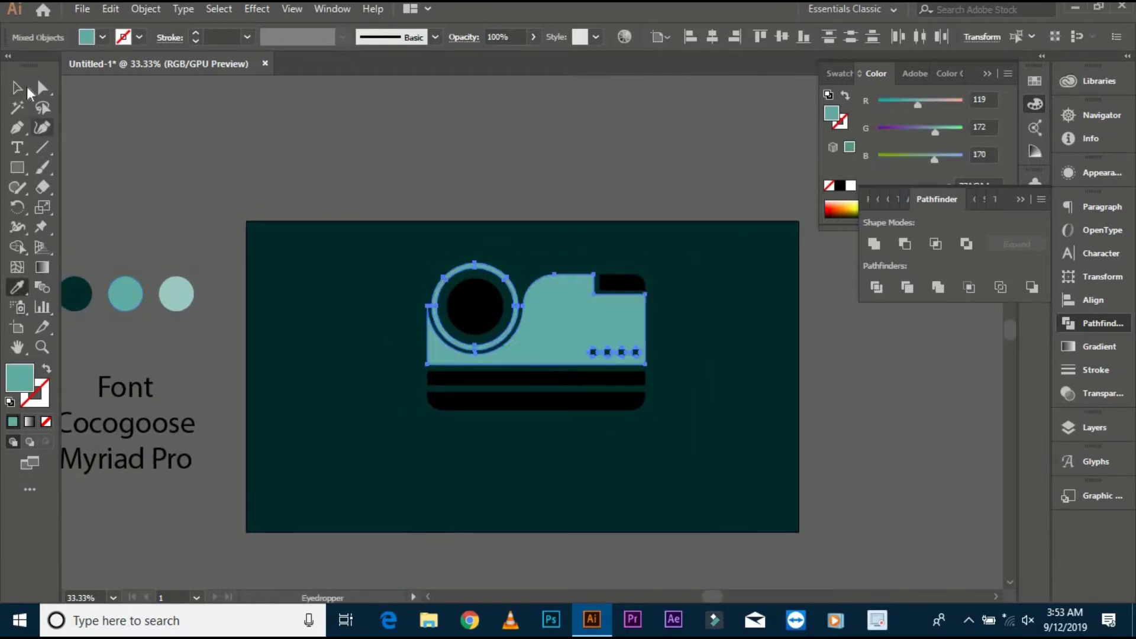
left_click(18, 87)
- Fill the inner lens, small top-right rectangle and upper stripe with light teal
left_click(216, 177)
left_click(473, 319)
left_click(612, 290, "shift")
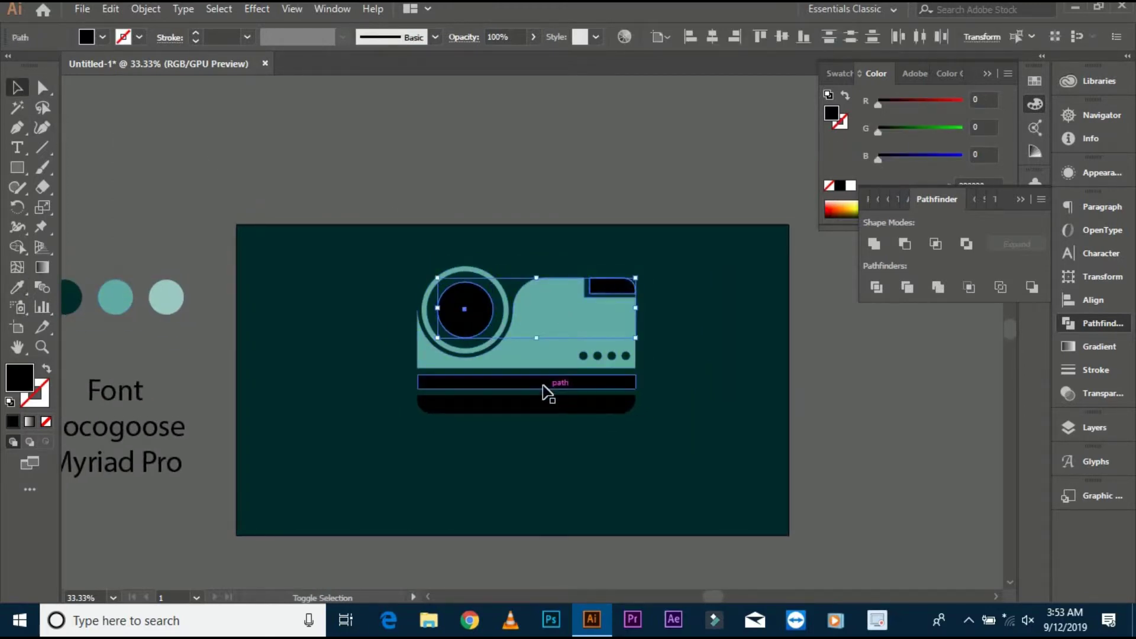
left_click(543, 386, "shift")
left_click(17, 288)
left_click(160, 301)
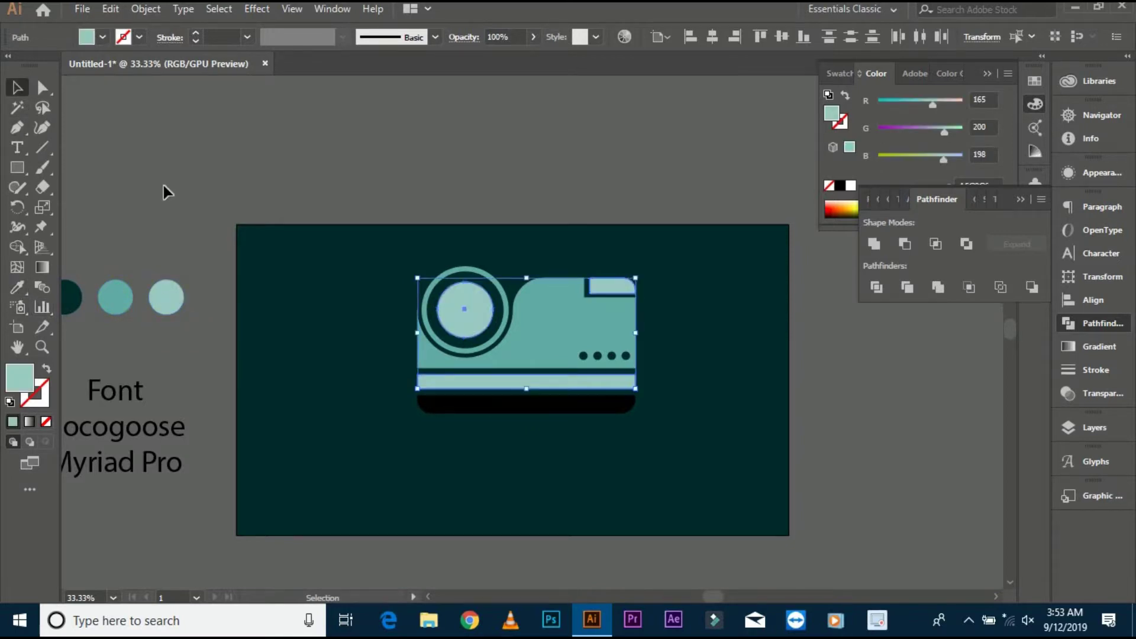
- Recolour the black bottom bar with the teal swatch
left_click(526, 404)
left_click(555, 338)
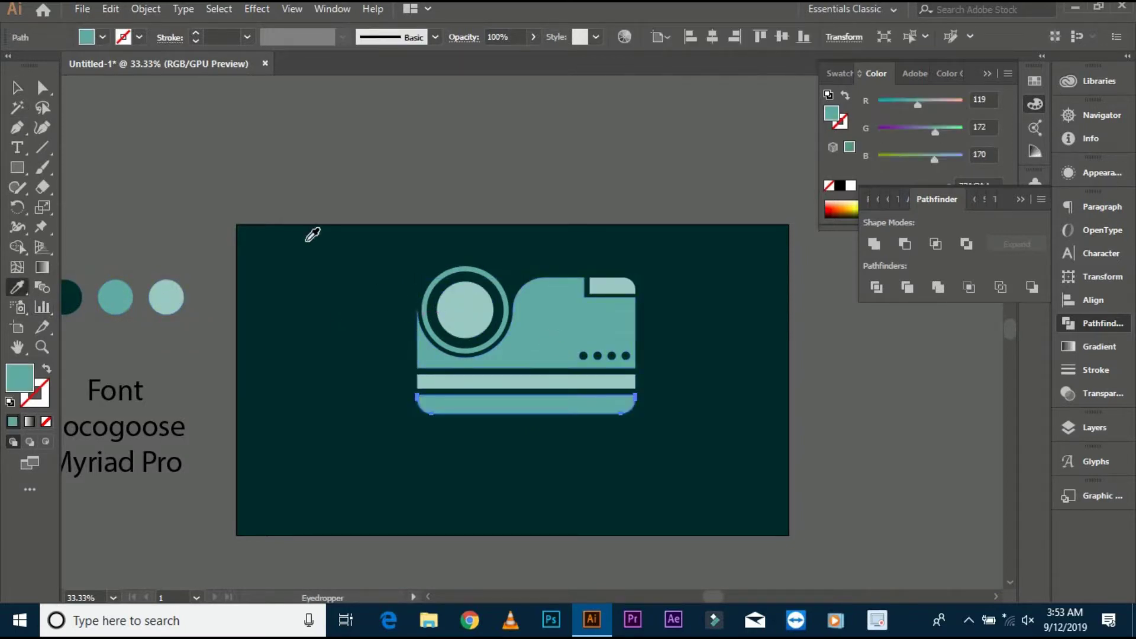
key("v")
left_click(256, 180)
key("ctrl+plus")
key("ctrl+plus")
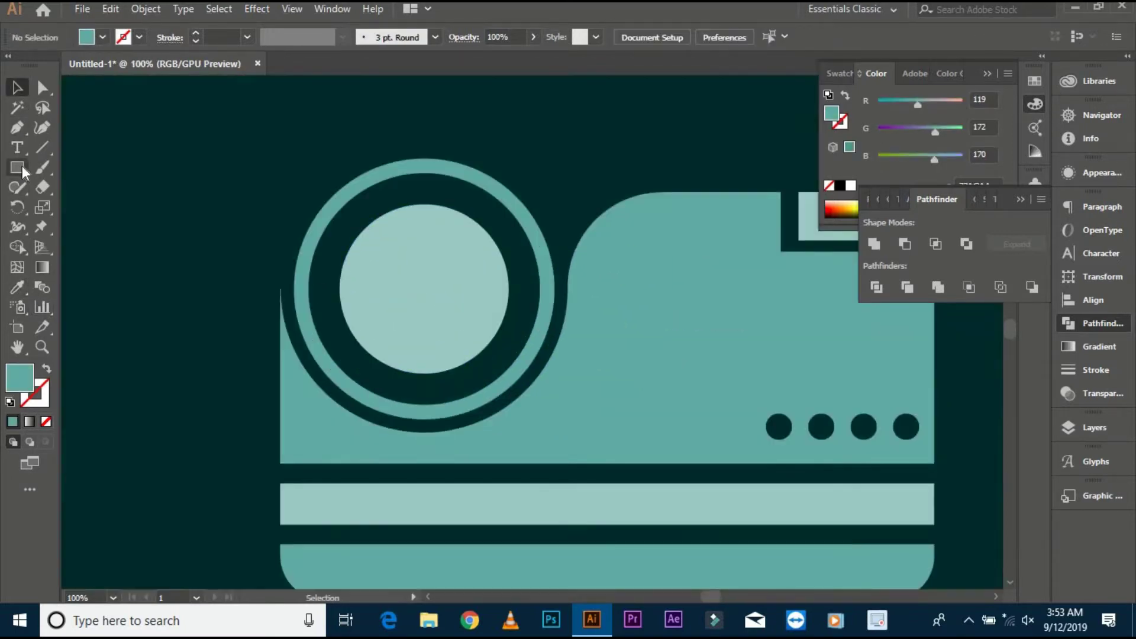
- Trim a small circle with Shape Builder into a highlight on the lens's upper right
left_click(18, 167)
left_click(112, 212)
left_click_drag(185, 201, 261, 282)
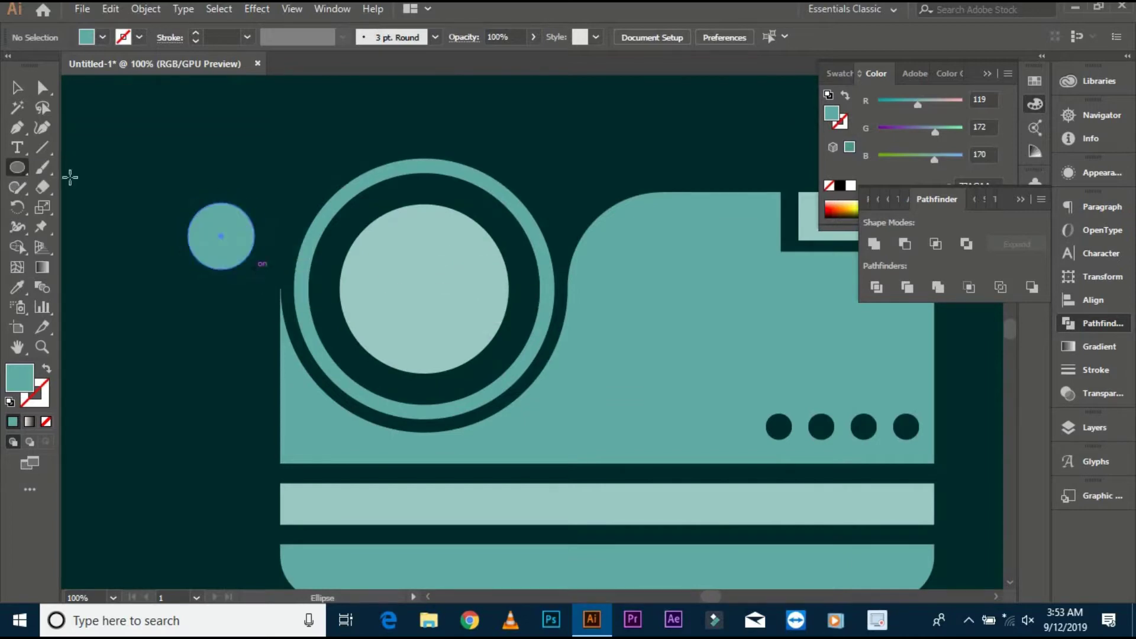
key("v")
left_click_drag(220, 238, 459, 238)
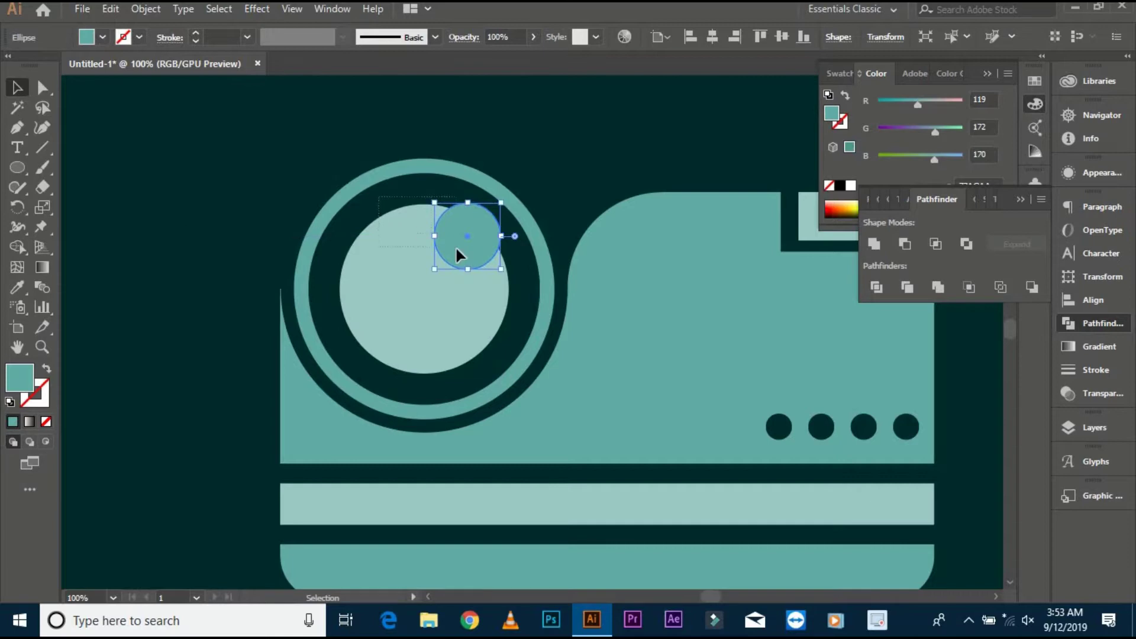
left_click(390, 228, "shift")
left_click(17, 246)
left_click(481, 228)
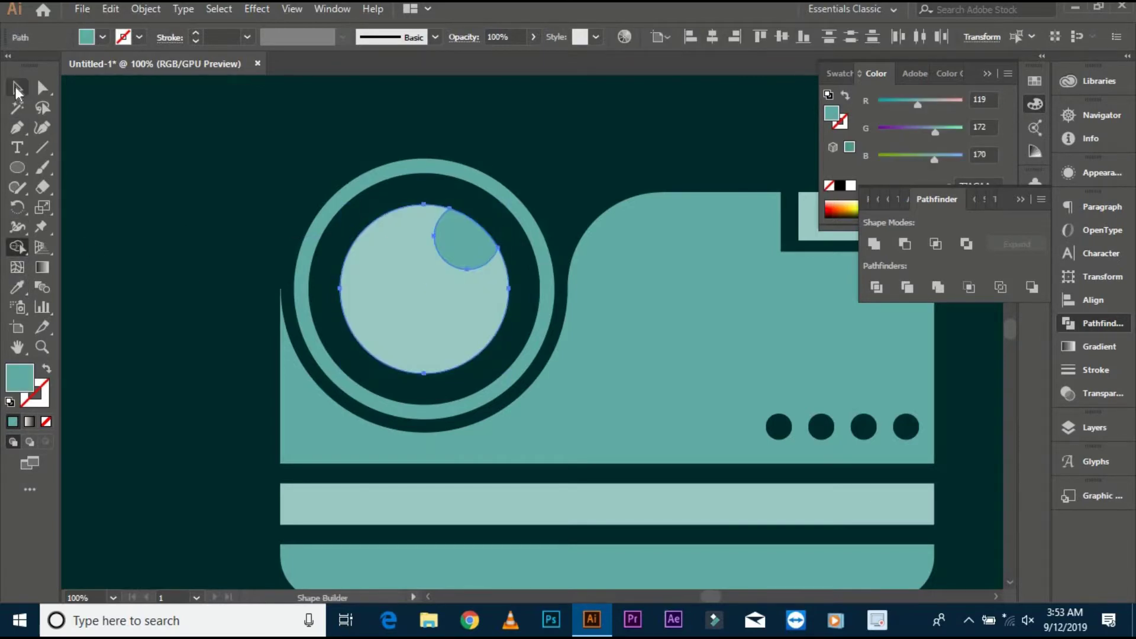
key("v")
left_click(449, 248)
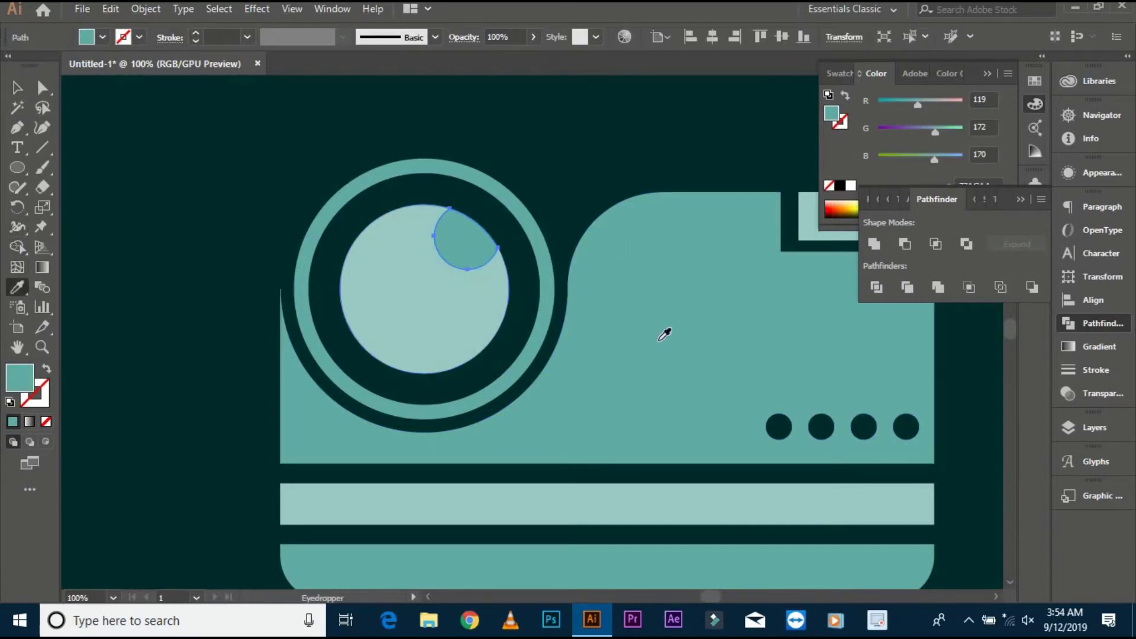
left_click(160, 235)
- Group all the camera parts and scale the group down
key("ctrl+minus")
key("ctrl+minus")
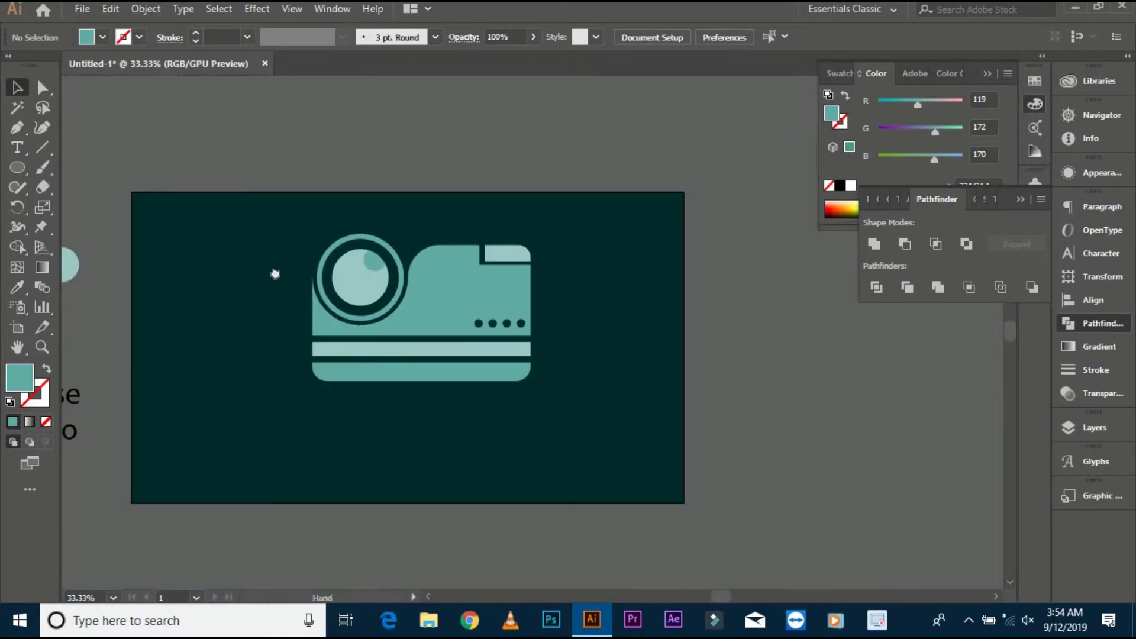
left_click(434, 309)
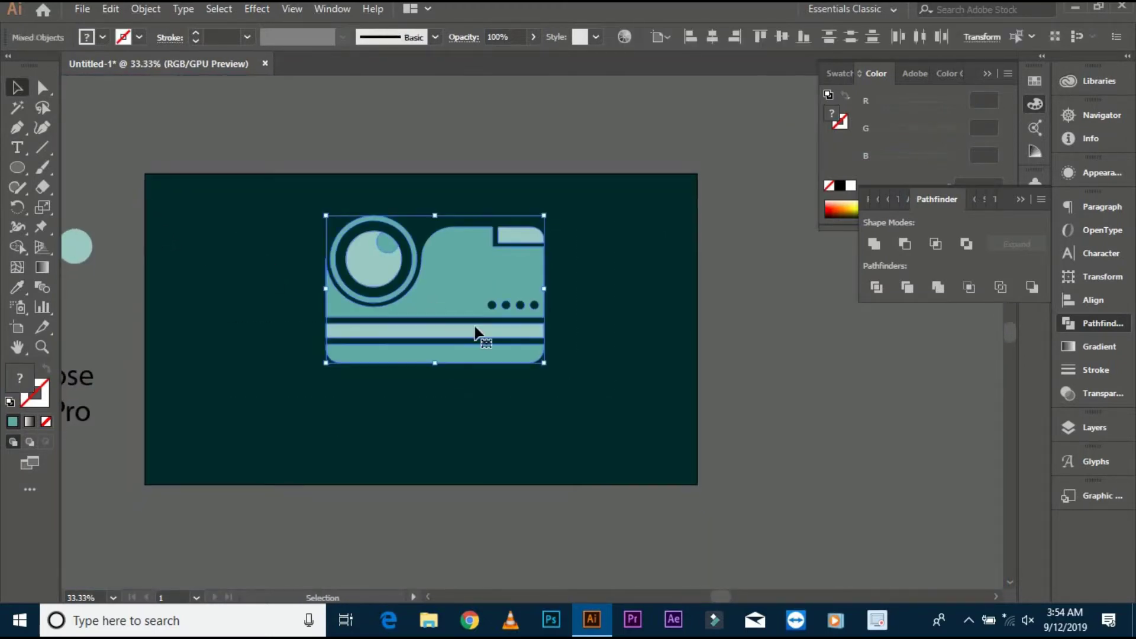
right_click(441, 260)
left_click(473, 362)
left_click_drag(541, 362, 444, 274)
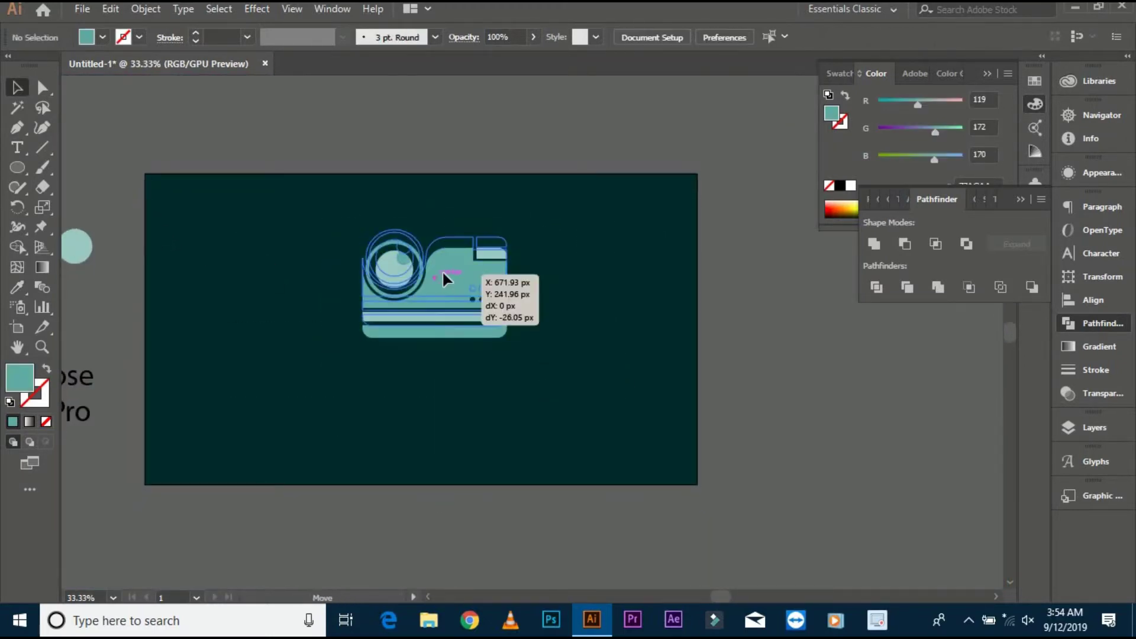
left_click(455, 373)
key("a")
scroll(394, 304, "left", 3)
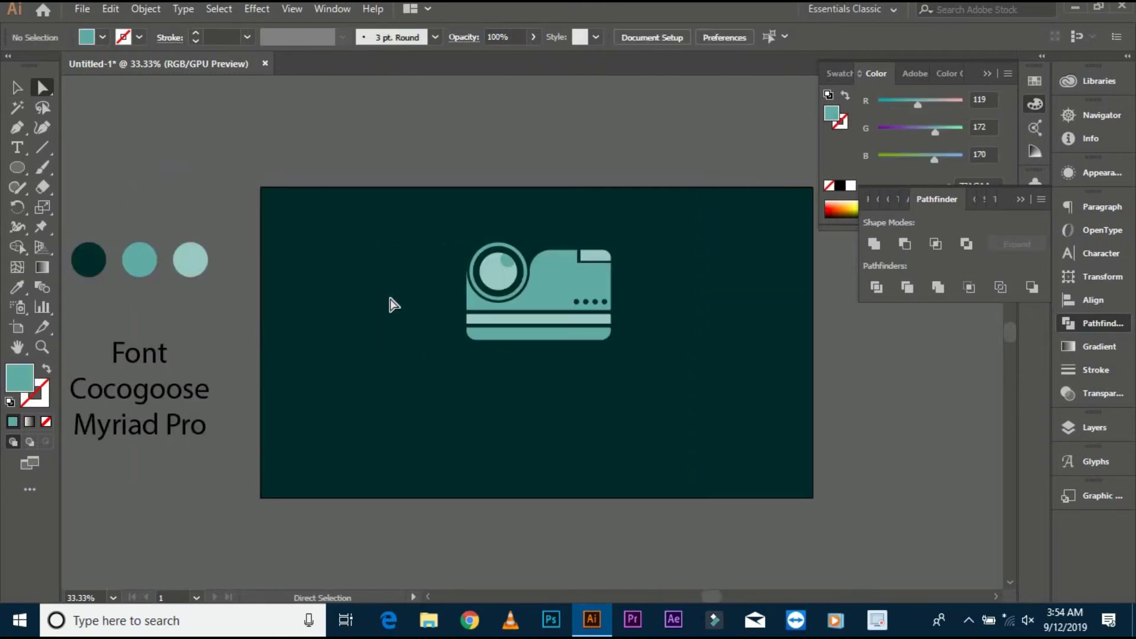
- Type 'Pixel Perfect' below the camera, with Pixel in Cocogoose and Perfect in Myriad Pro
left_click(17, 147)
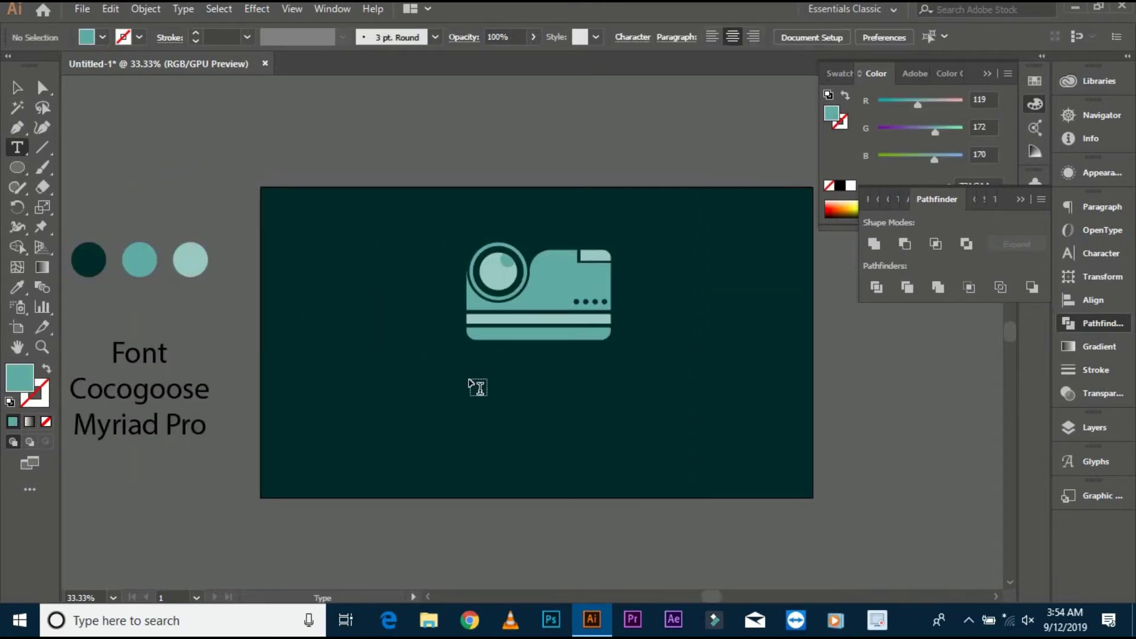
left_click(470, 383)
type("Pixel")
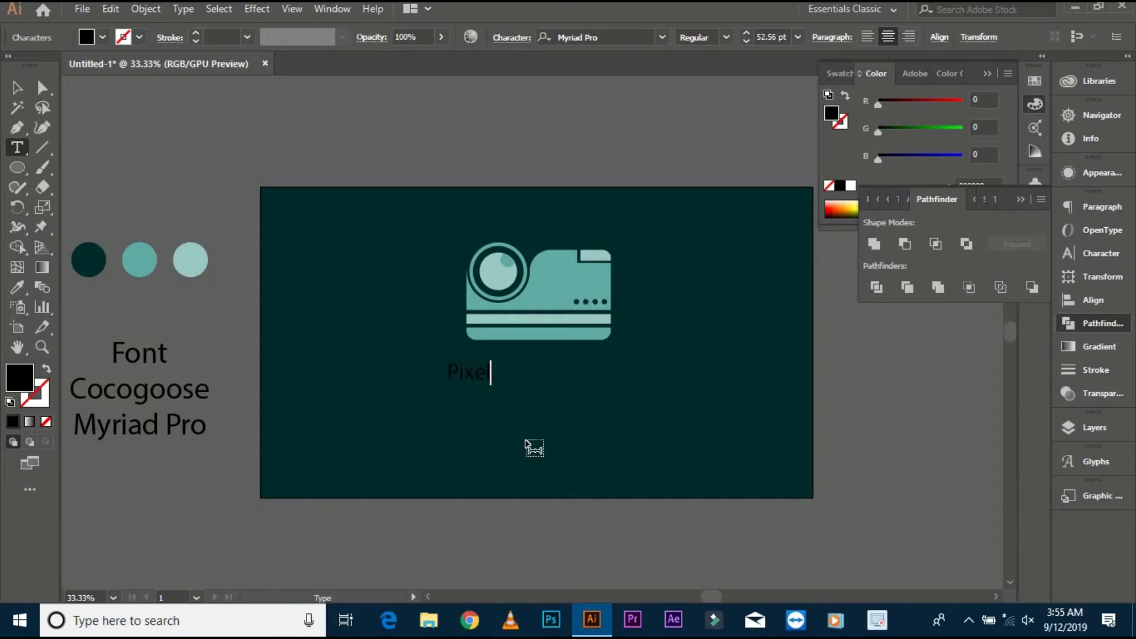
type(" Perfect")
left_click_drag(412, 372, 456, 379)
left_click(608, 37)
type("coco")
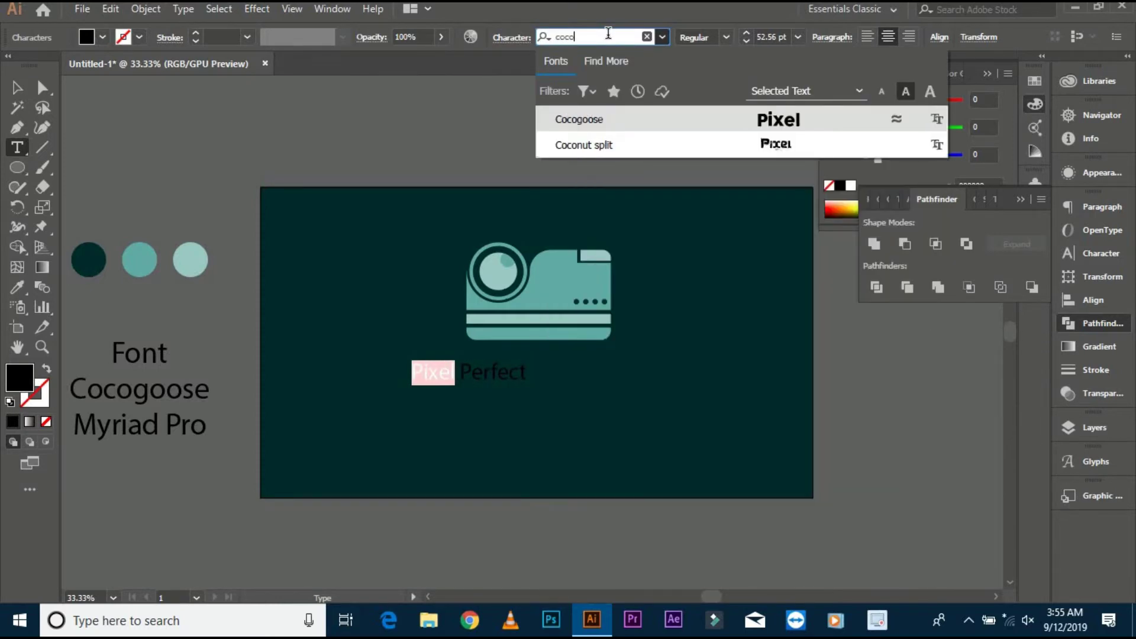
key("Return")
left_click_drag(470, 373, 541, 377)
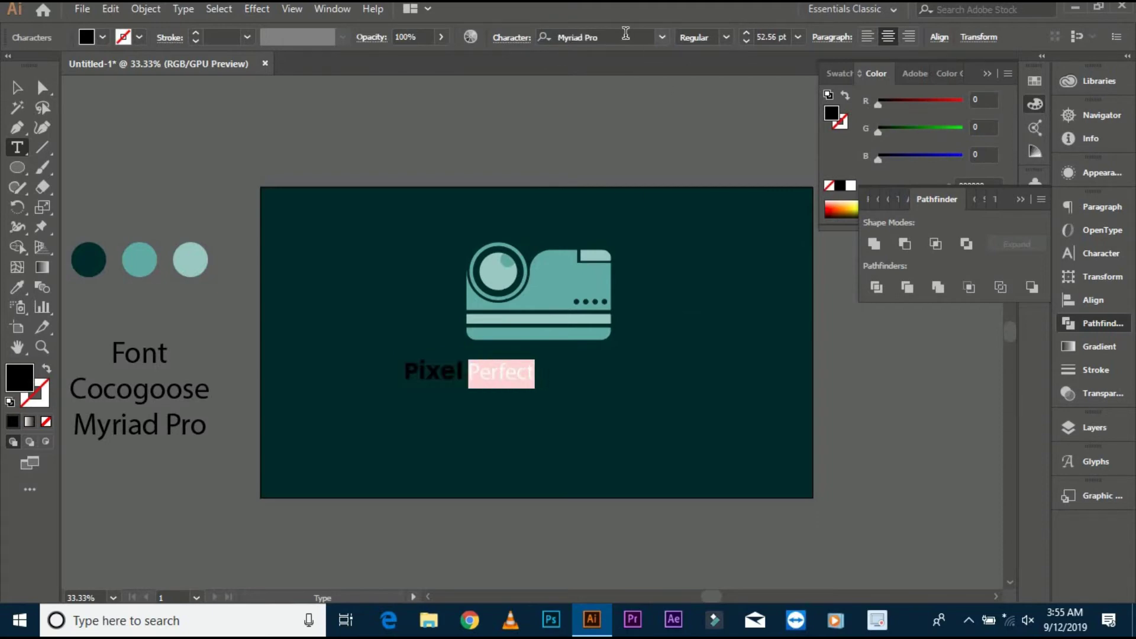
left_click(625, 34)
key("Escape")
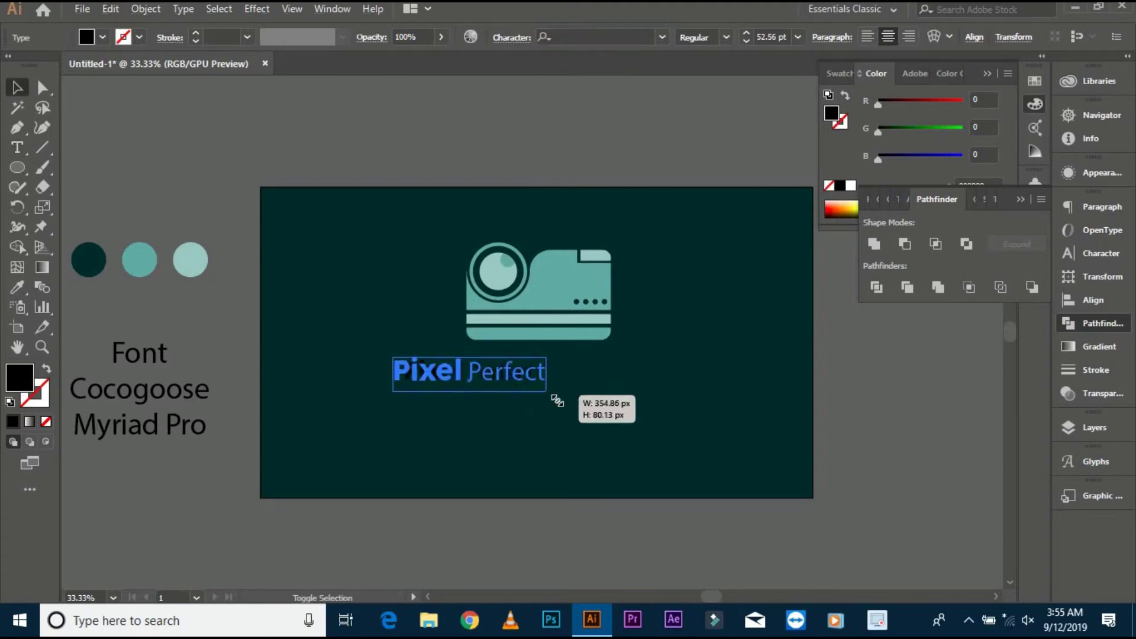
- Enlarge the text and colour Pixel teal and Perfect light teal
left_click_drag(556, 400, 653, 408)
key("t")
left_click_drag(433, 378, 640, 381)
key("i")
left_click(139, 259)
key("t")
key("i")
left_click(190, 259)
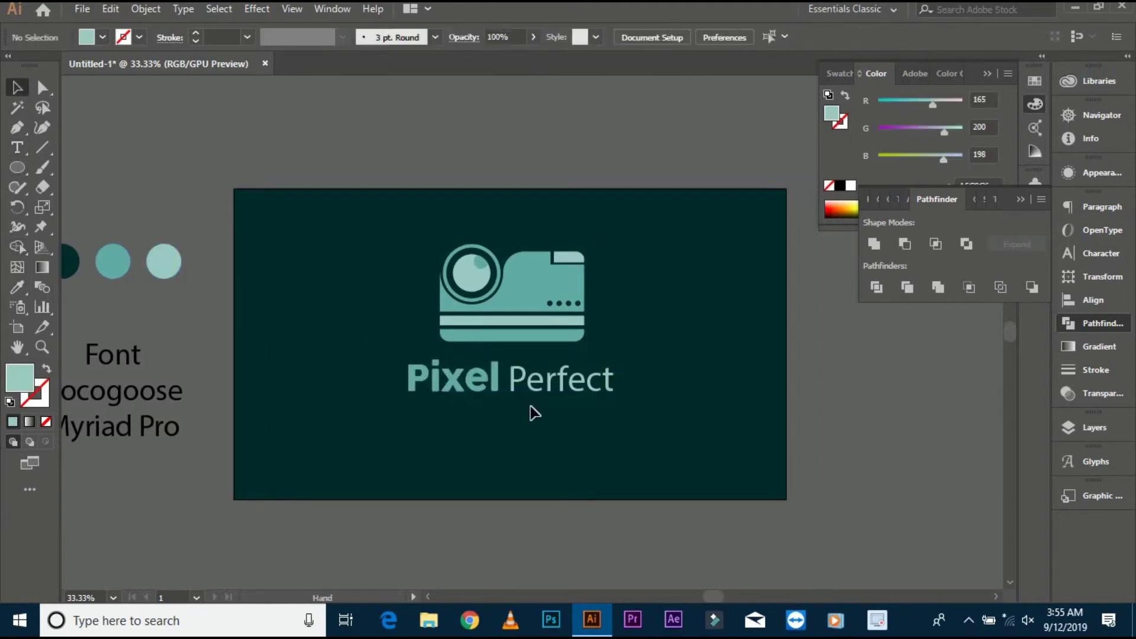
- Convert the Pixel Perfect text to outlines and group it with the camera logo
right_click(529, 385)
left_click(679, 157)
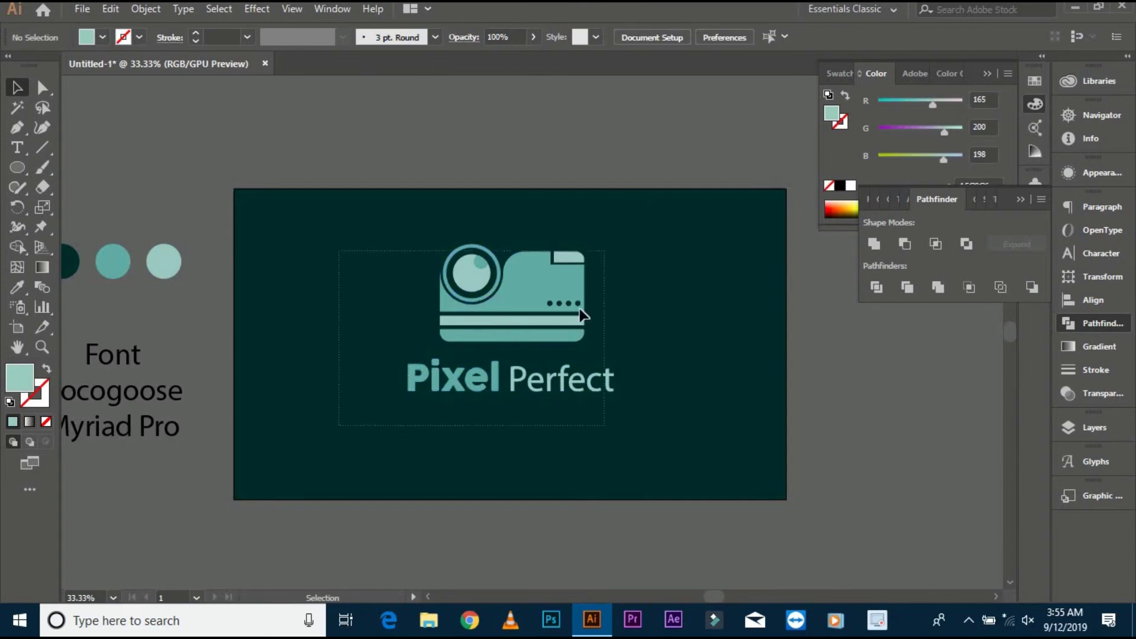
left_click(582, 314)
left_click(687, 261)
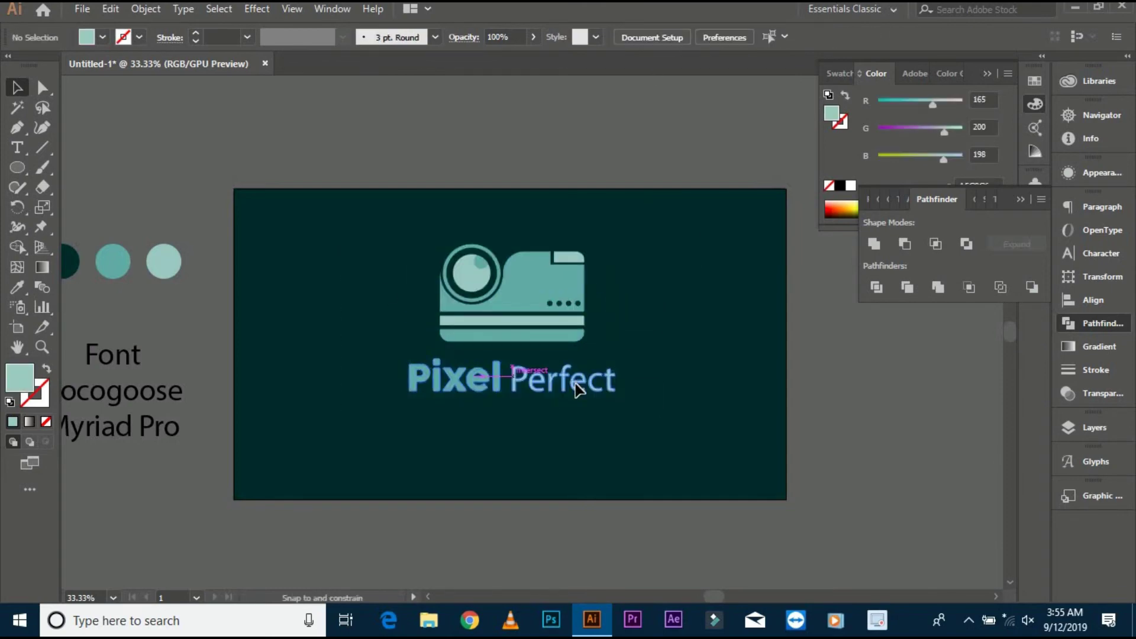
left_click_drag(577, 390, 592, 384)
left_click(482, 294)
right_click(482, 294)
left_click(518, 388)
- Shrink the logo slightly and centre it horizontally and vertically on the background
left_click(290, 127)
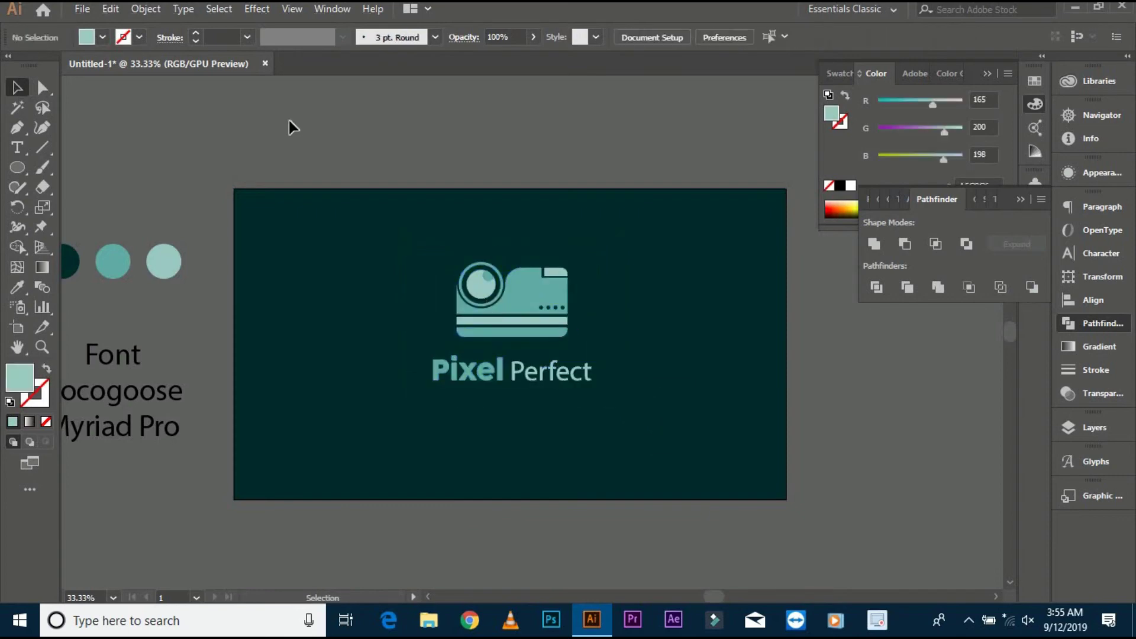
left_click_drag(287, 123, 532, 324)
left_click(712, 37)
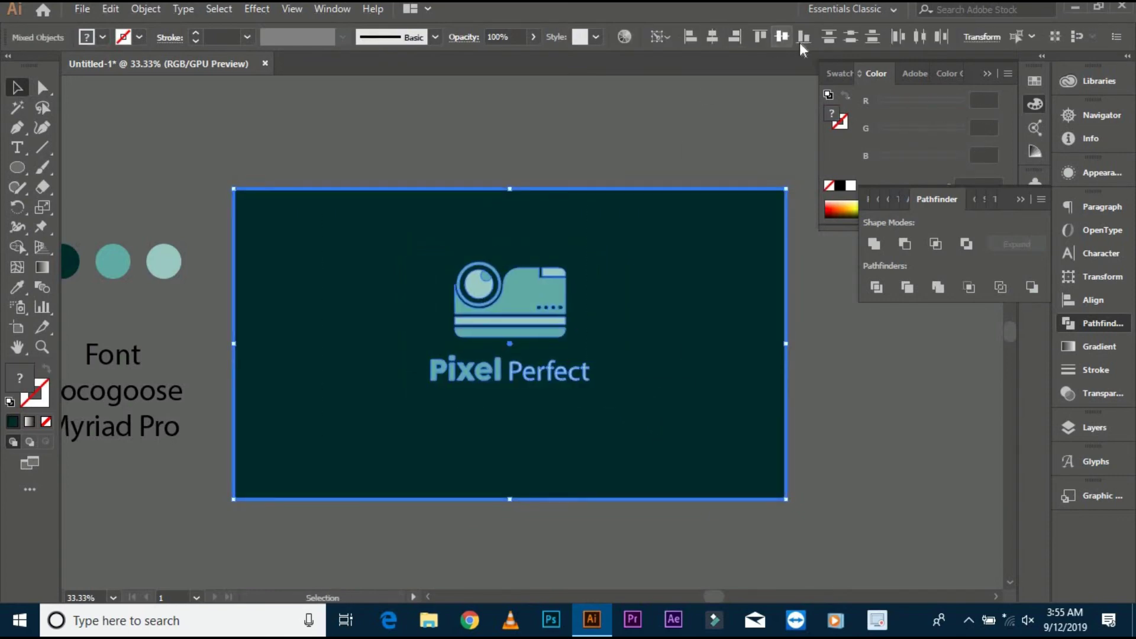
left_click(781, 37)
left_click(698, 152)
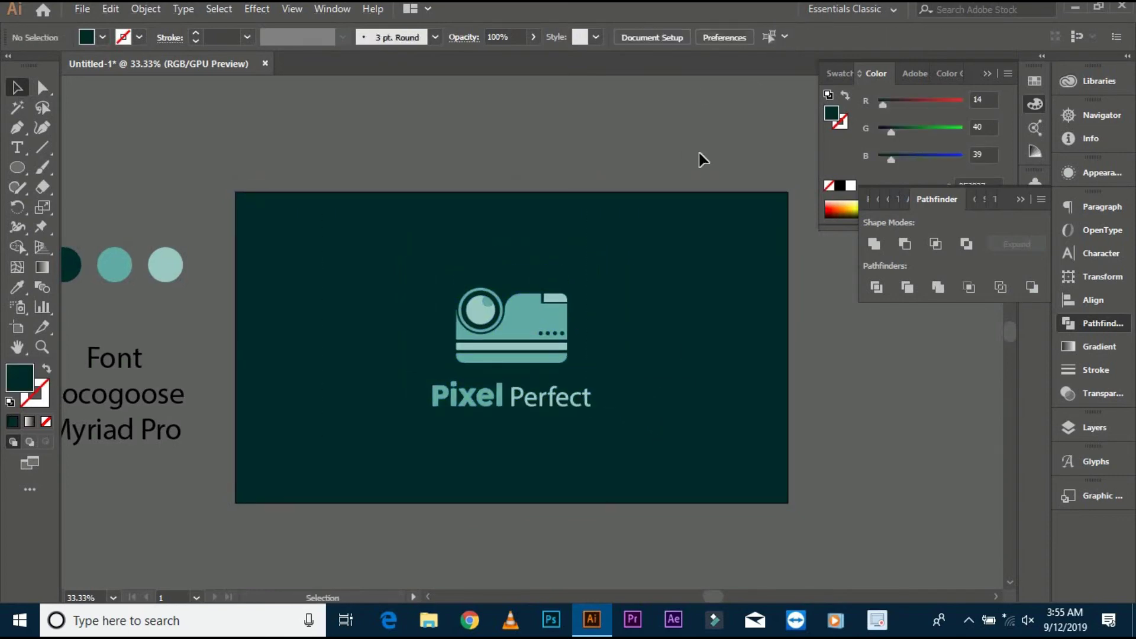